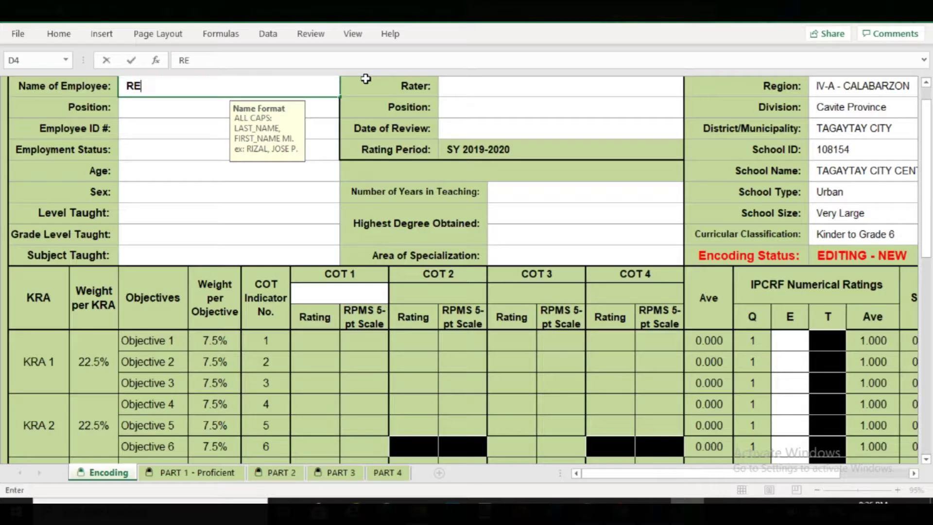
# - Enter the employee's name and employee ID, and set the position to Teacher I
pyautogui.write(', LENIE O')
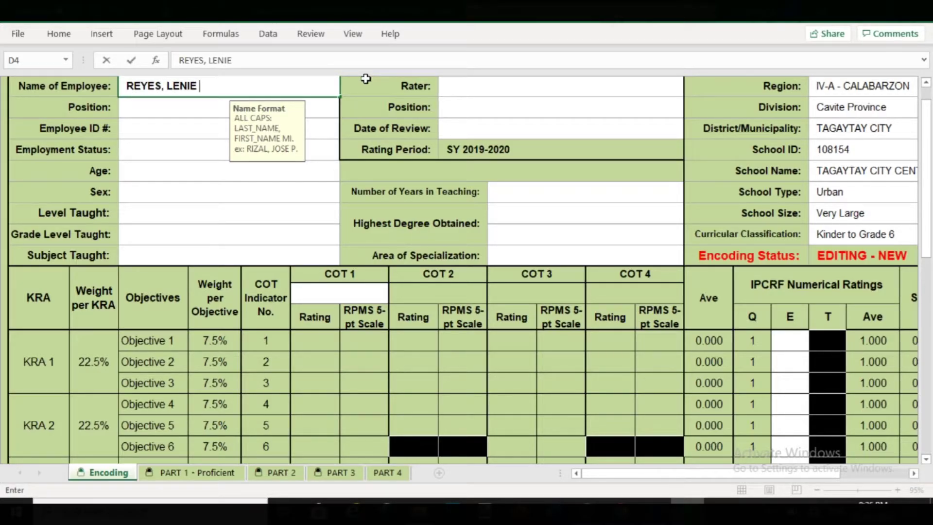
pyautogui.write('.')
pyautogui.press('Return')
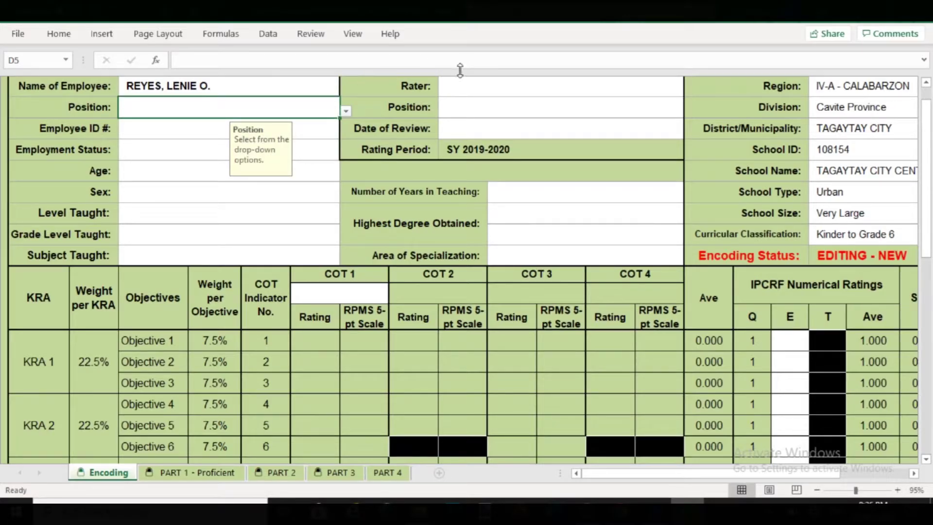
pyautogui.click(345, 111)
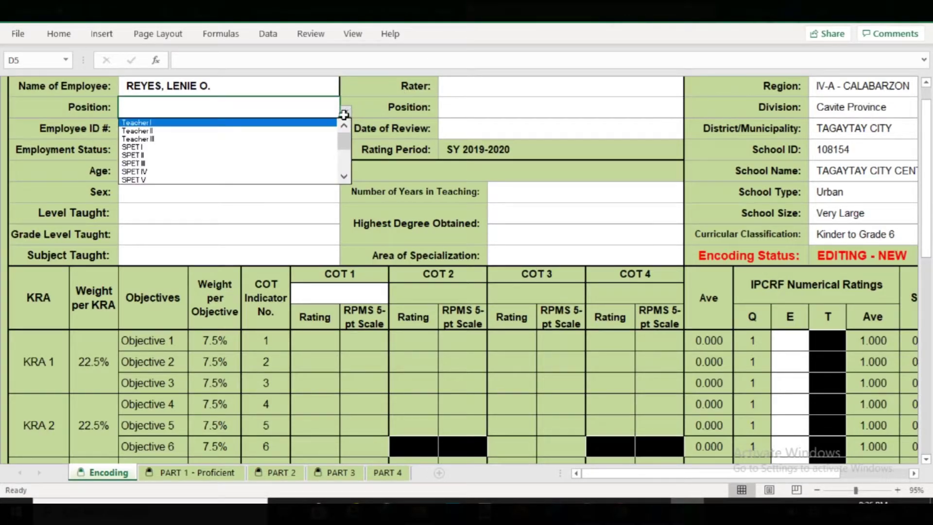
pyautogui.click(326, 123)
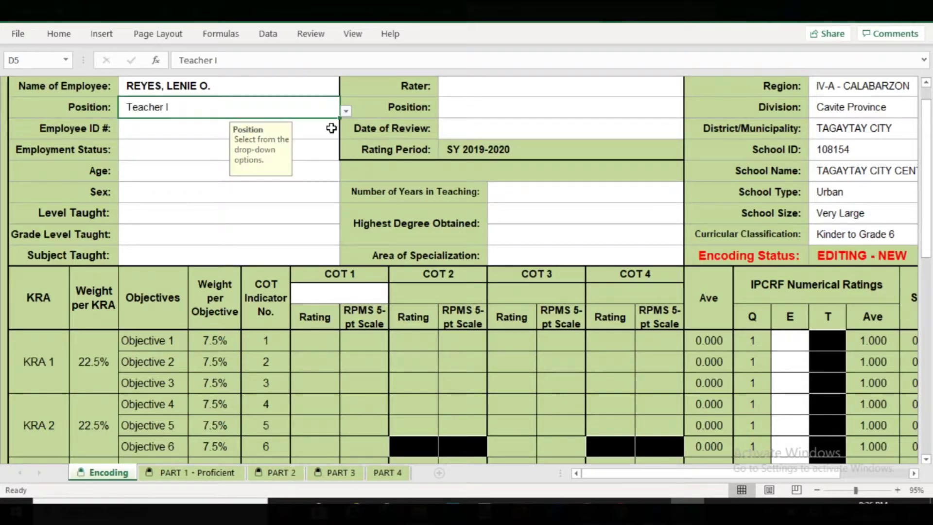
pyautogui.click(325, 130)
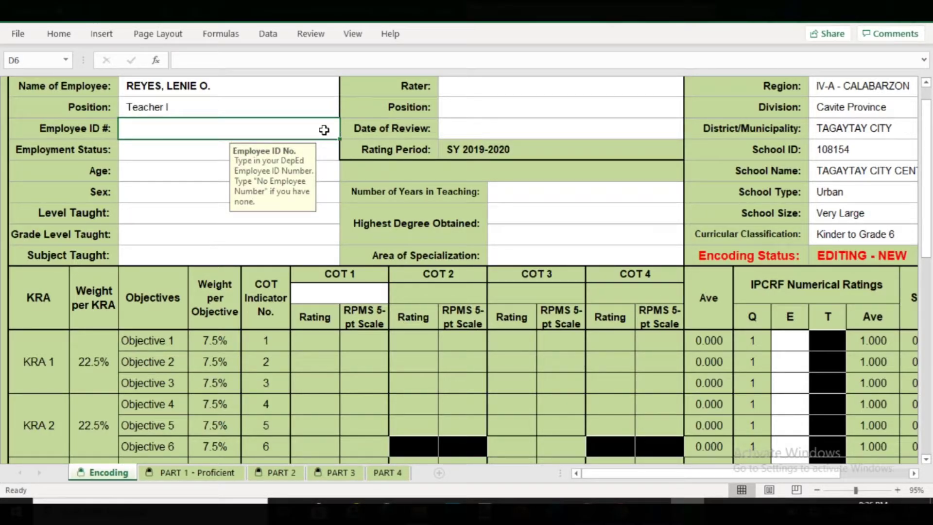
pyautogui.write('123')
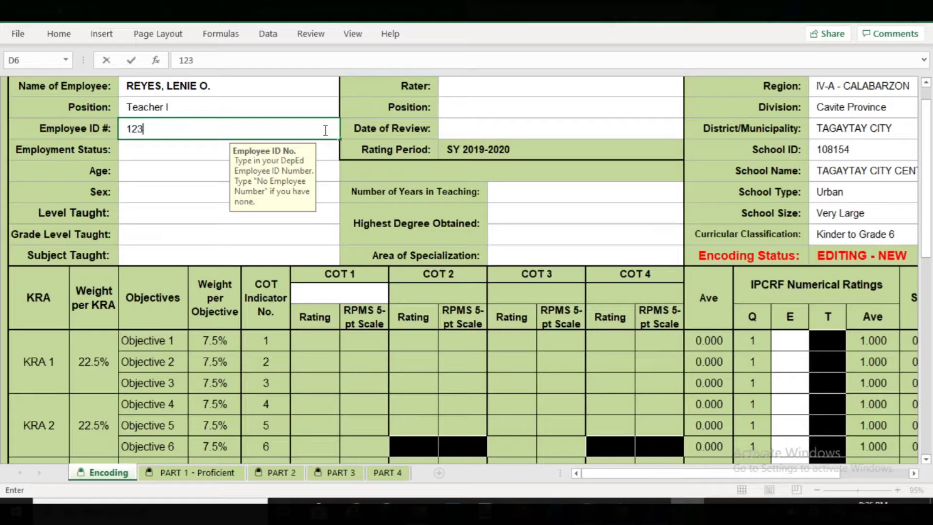
pyautogui.write('456')
pyautogui.click(183, 149)
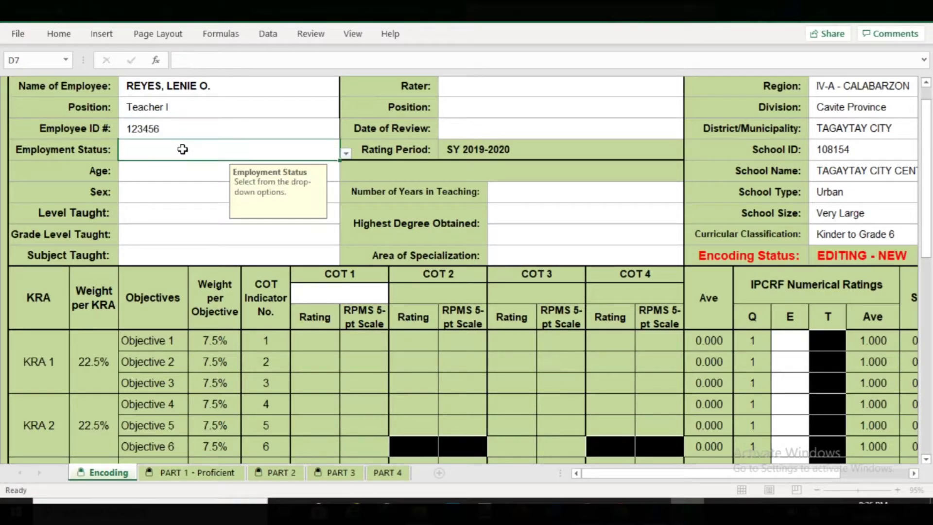
# - Set employment status to Regular Permanent, age range to 41-45 and sex to Female
pyautogui.click(346, 153)
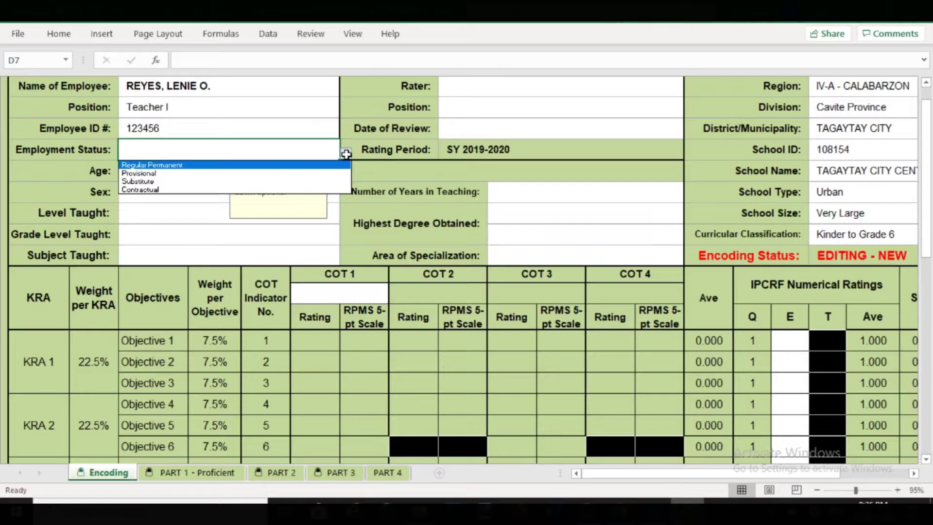
pyautogui.click(306, 165)
pyautogui.click(171, 167)
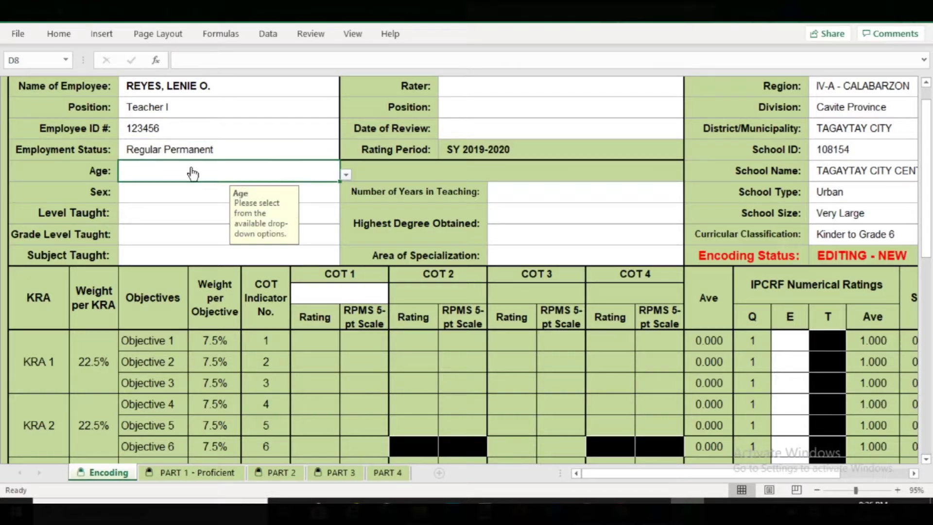
pyautogui.click(344, 175)
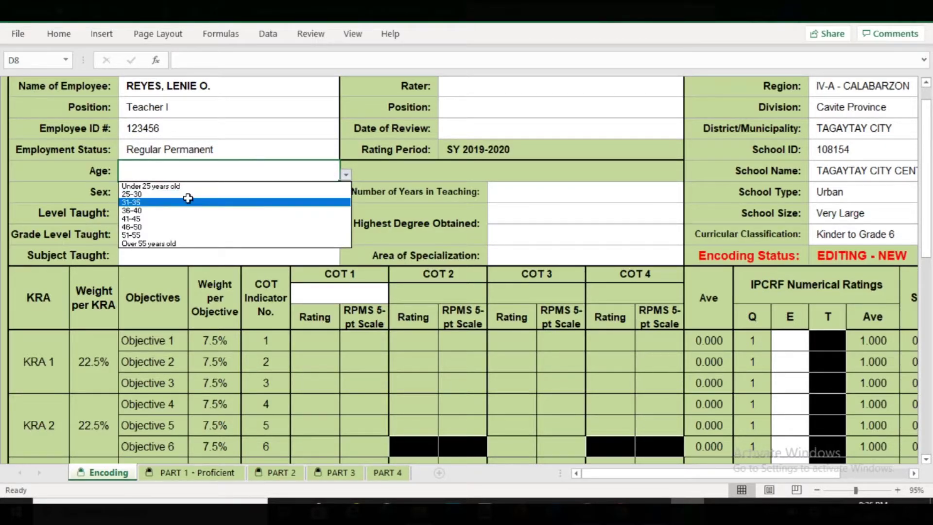
pyautogui.click(141, 219)
pyautogui.click(171, 192)
pyautogui.click(346, 196)
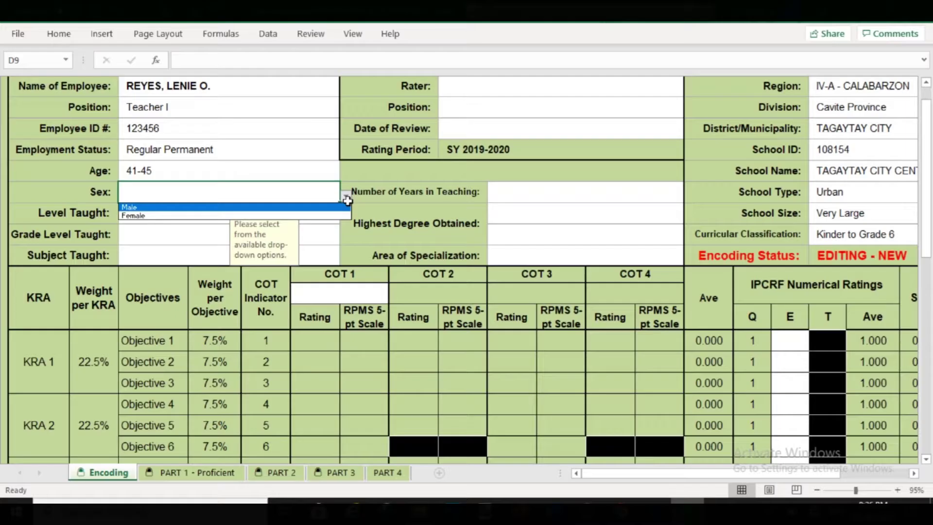
pyautogui.click(313, 214)
# - Set level taught to Elementary, grade level to Grade 5 and subject taught to English
pyautogui.click(157, 209)
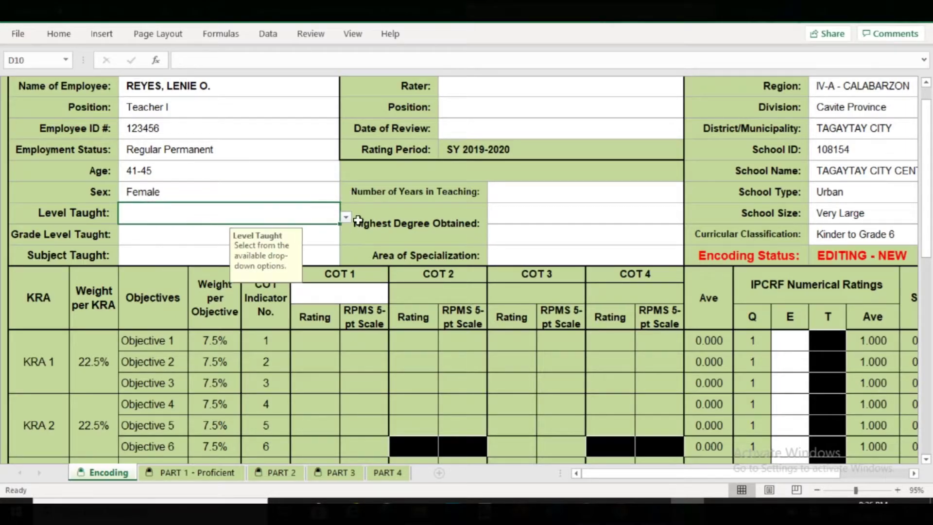
pyautogui.click(344, 218)
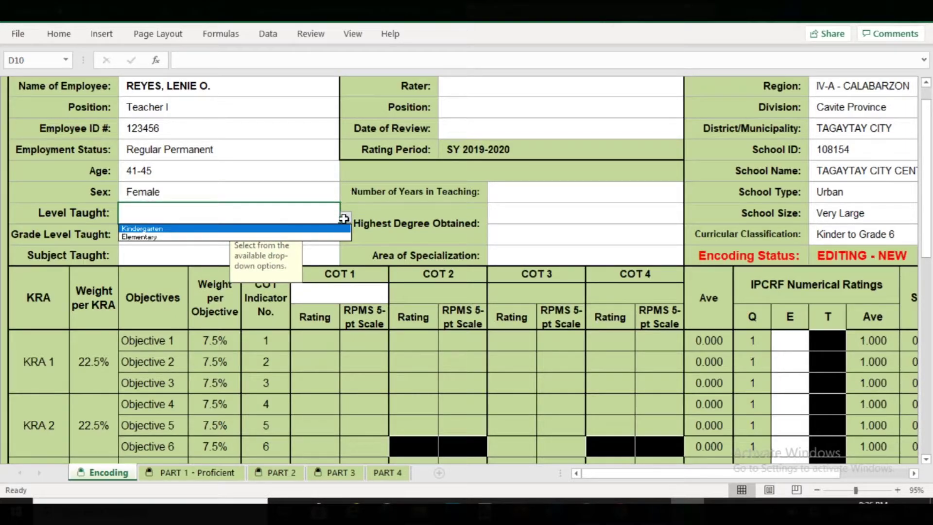
pyautogui.click(176, 236)
pyautogui.click(176, 235)
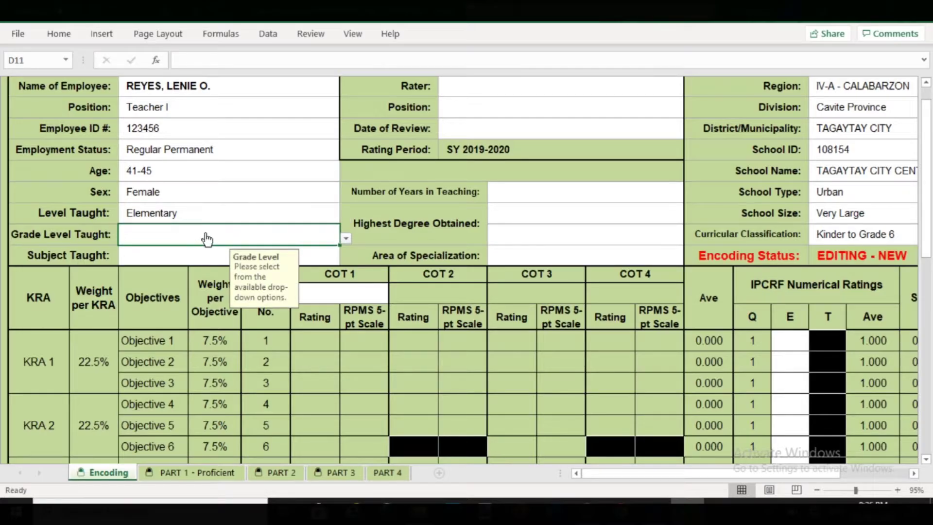
pyautogui.click(345, 238)
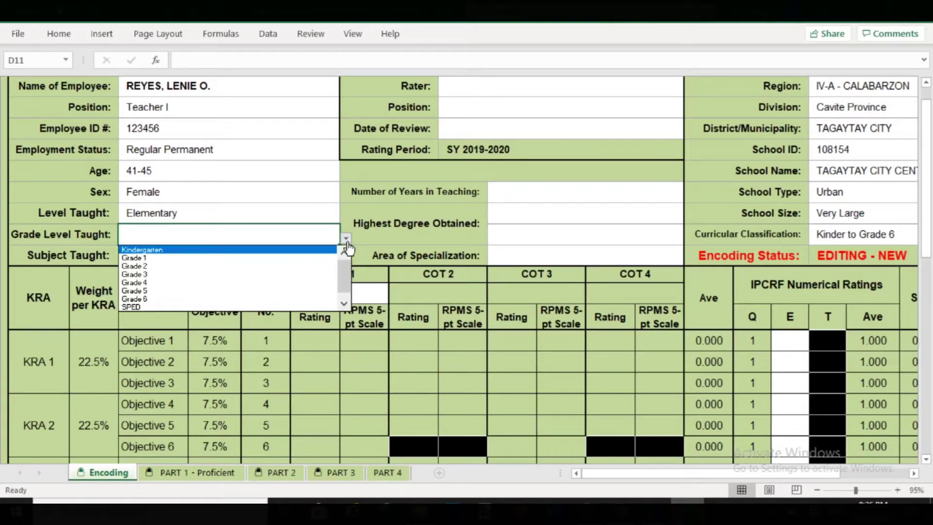
pyautogui.click(223, 291)
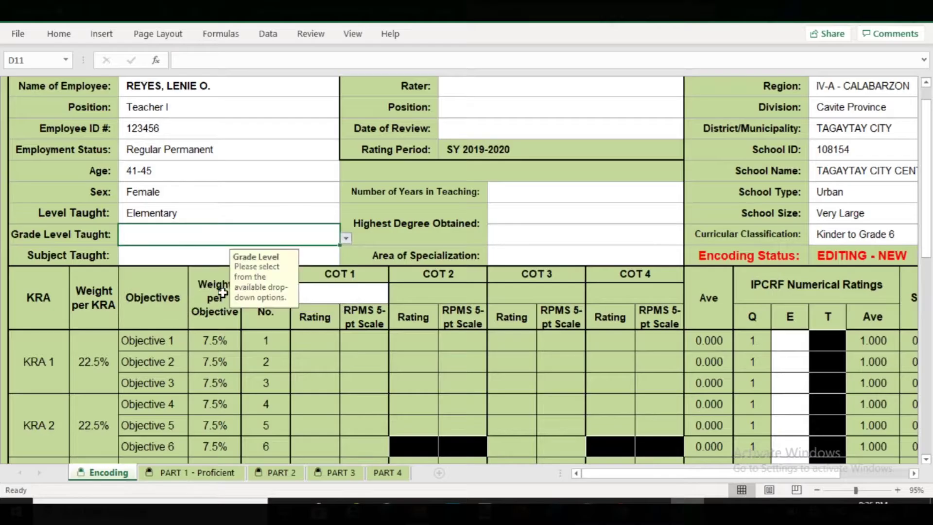
pyautogui.click(310, 255)
pyautogui.click(346, 261)
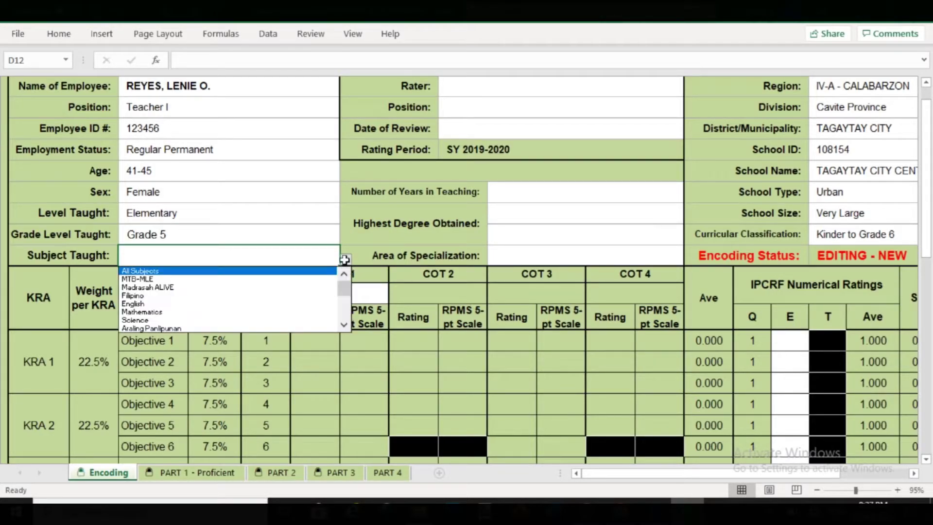
pyautogui.click(190, 300)
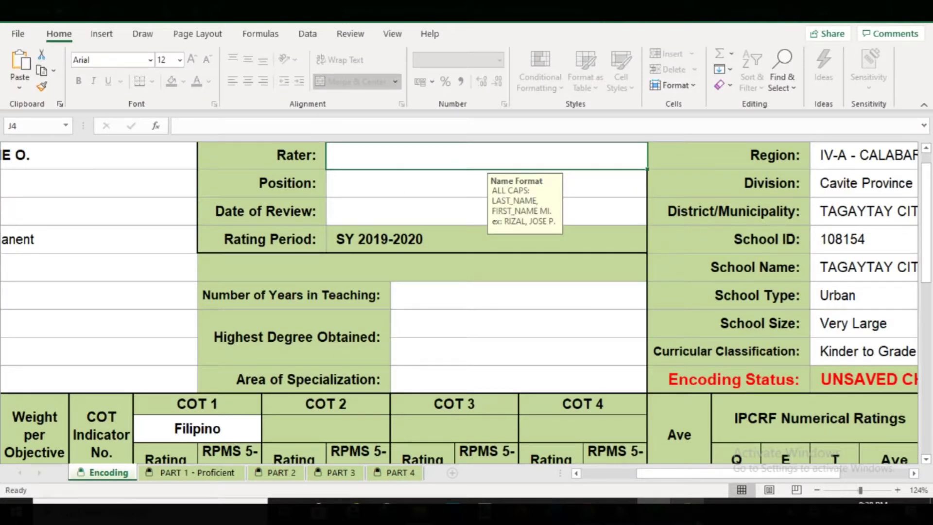
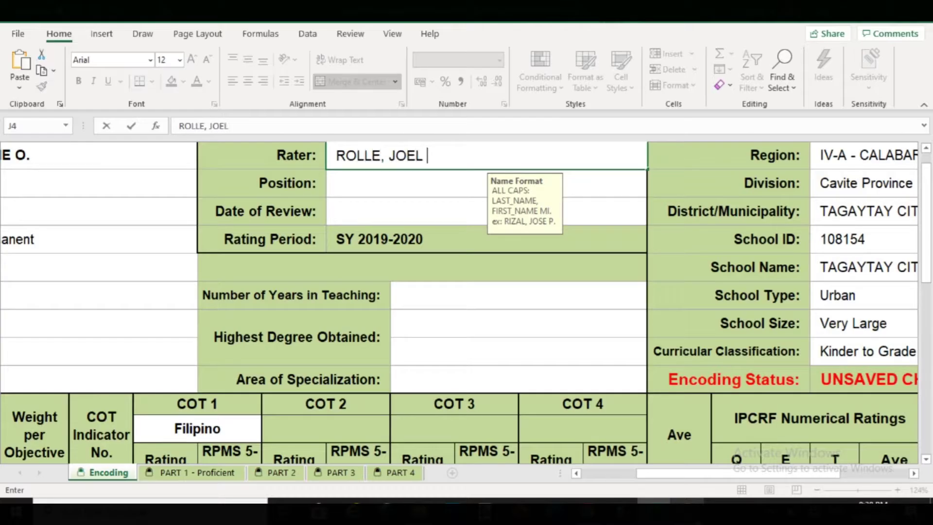
# - Enter the rater's name and set the rater position to Master Teacher I
pyautogui.click(360, 184)
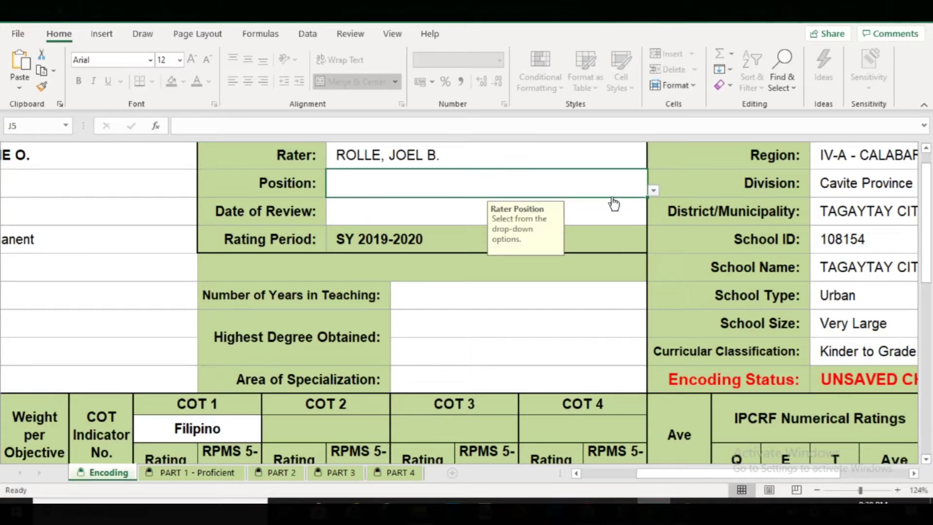
pyautogui.click(655, 191)
pyautogui.moveTo(647, 226); pyautogui.dragTo(648, 261)
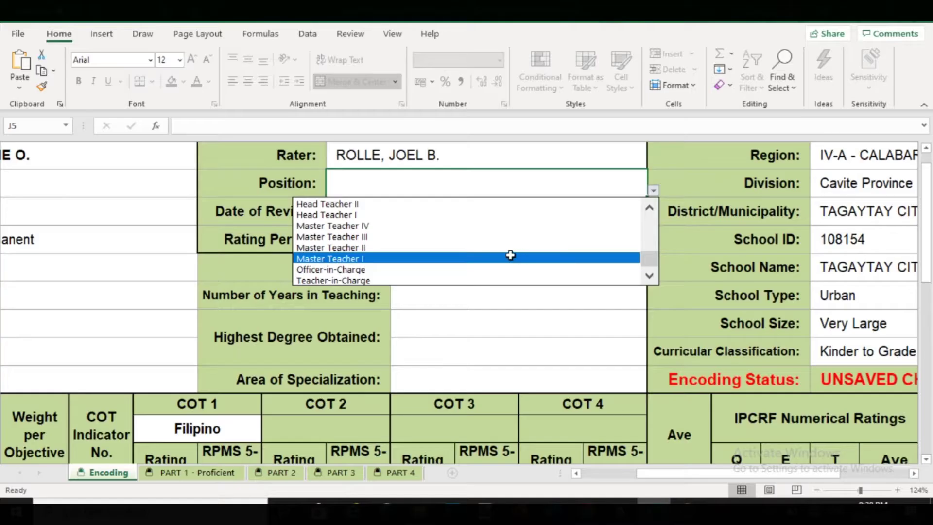
pyautogui.click(508, 255)
# - Enter review date 2020-03-25 and choose More than 10 years of teaching
pyautogui.click(417, 209)
pyautogui.write('2')
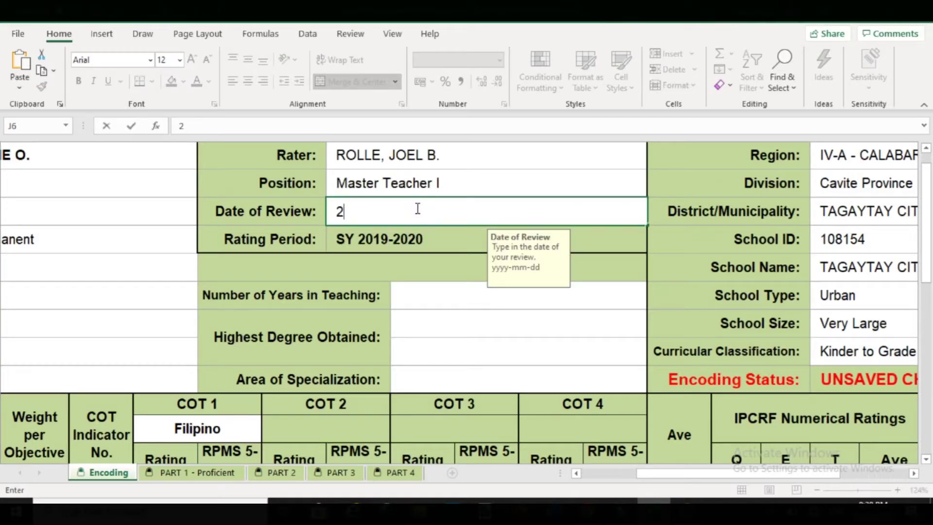
pyautogui.write('020-03-25')
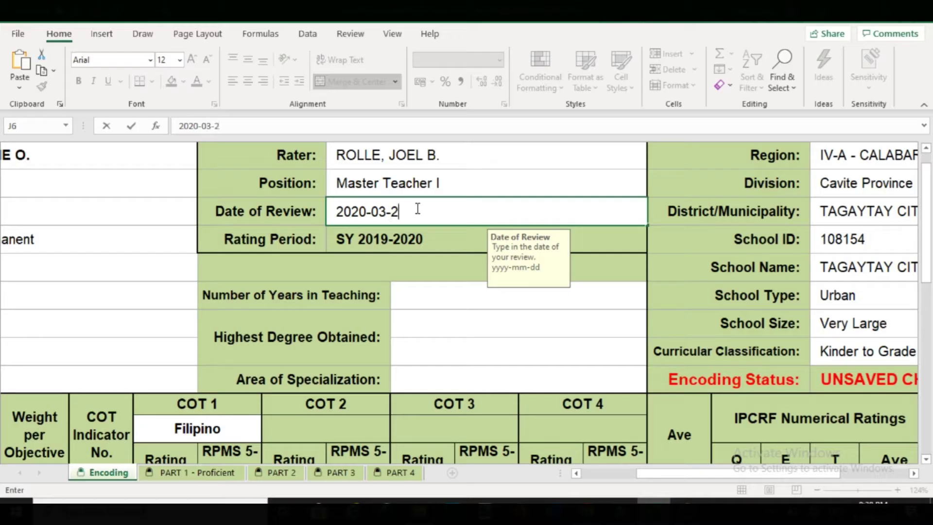
pyautogui.click(433, 303)
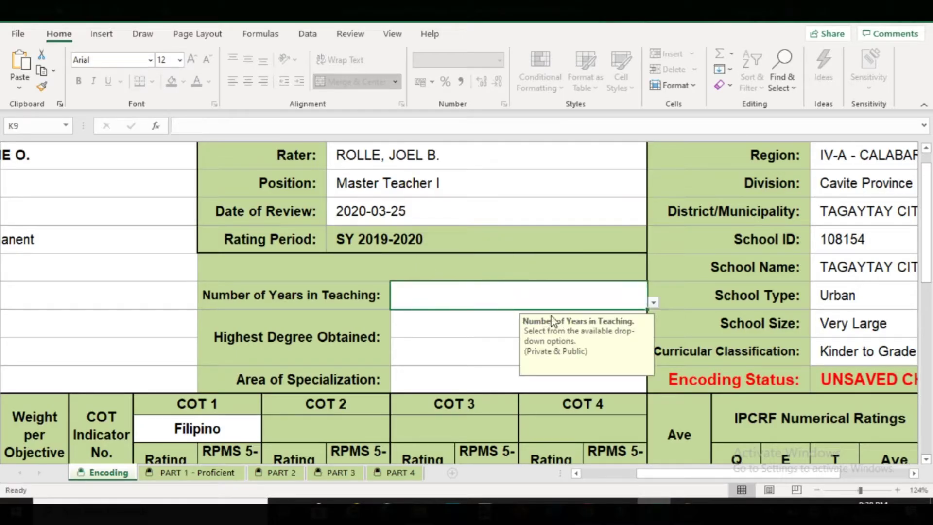
pyautogui.click(653, 304)
pyautogui.click(480, 337)
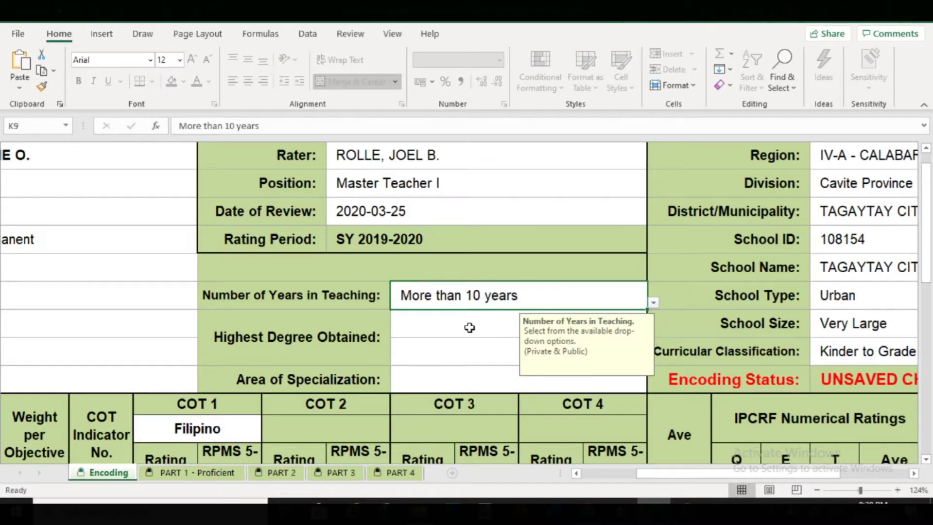
# - Set Highest Degree Obtained to Bachelor's Degree and type AB COMM. as its detail
pyautogui.click(472, 335)
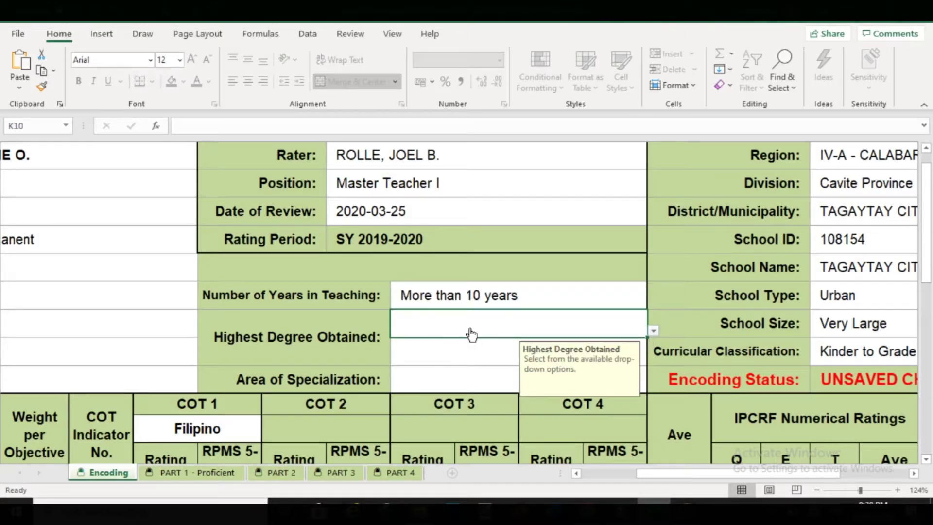
pyautogui.click(654, 329)
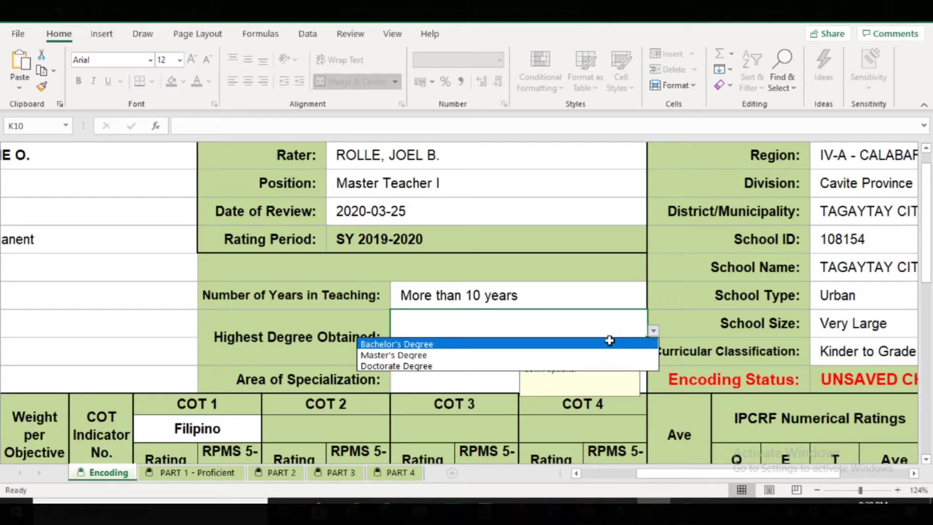
pyautogui.click(608, 342)
pyautogui.click(480, 347)
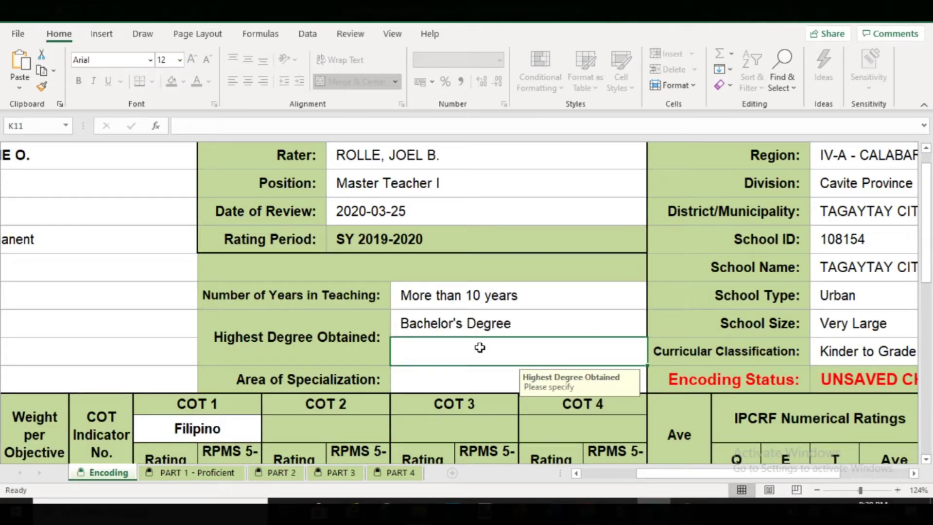
pyautogui.write('AB ')
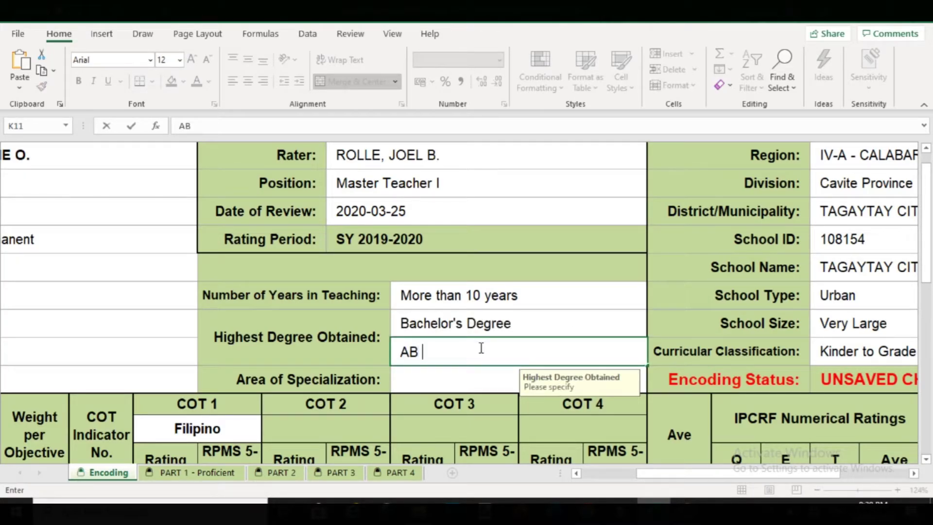
pyautogui.write('COOM')
pyautogui.press('BackSpace')
pyautogui.press('BackSpace')
pyautogui.write('M')
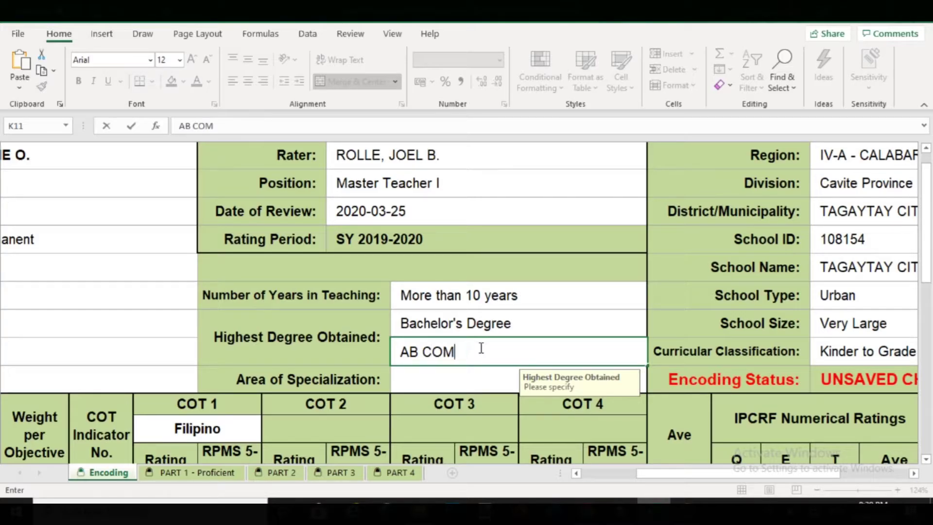
pyautogui.write('M.')
# - Cancel the AB COMM. entry, enter MAED (UNITS) in K11 and pick English in K12
pyautogui.press('Escape')
pyautogui.scroll(1, 499, 247)
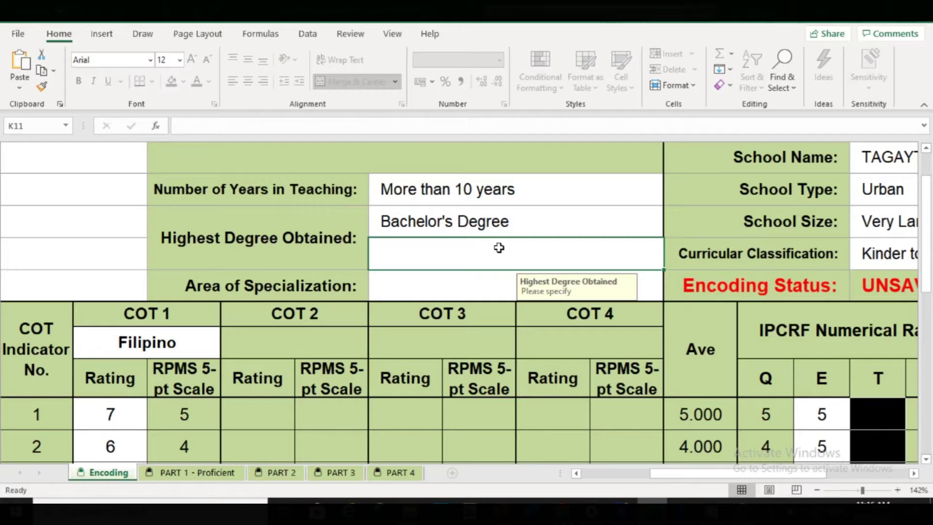
pyautogui.write('MAE')
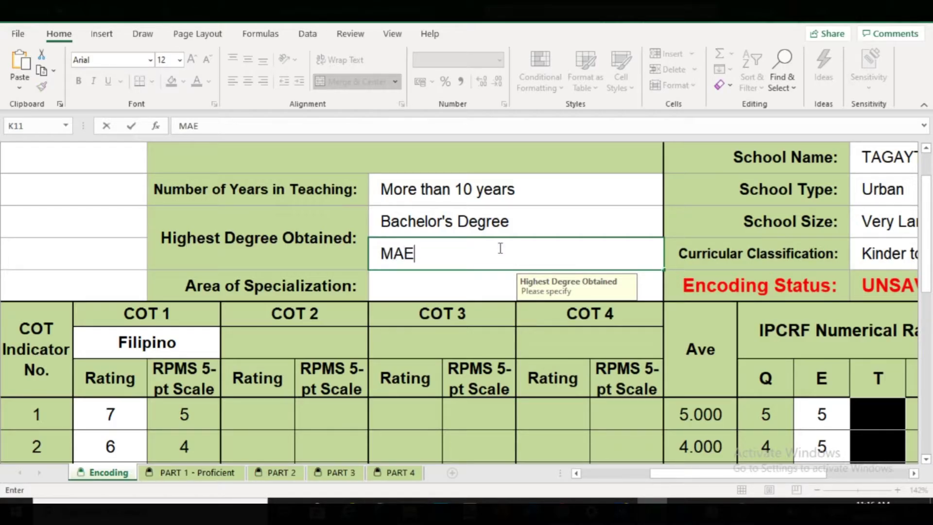
pyautogui.write('D (UNI')
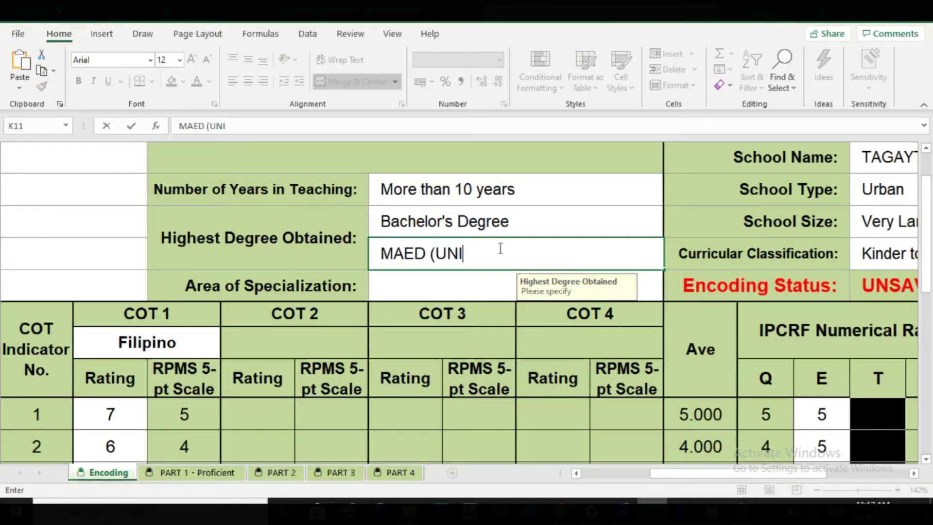
pyautogui.write('TS)')
pyautogui.click(448, 281)
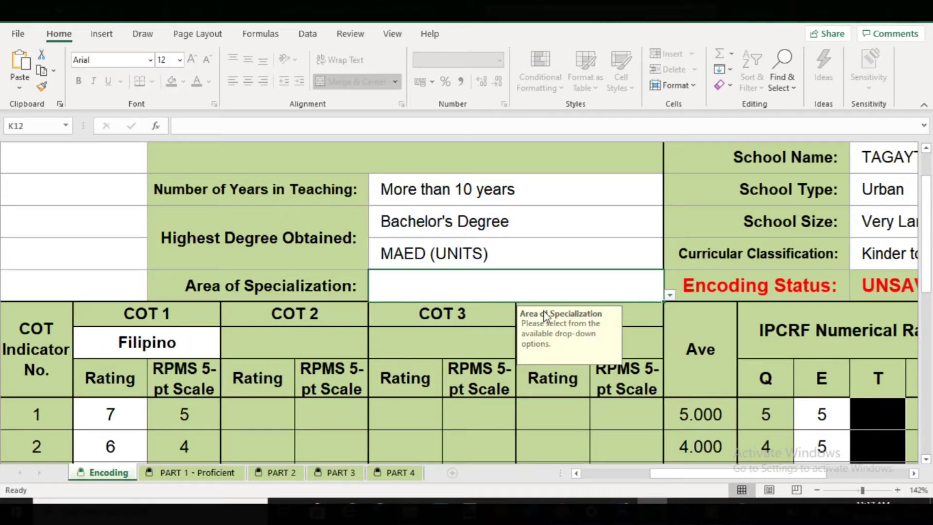
pyautogui.click(670, 295)
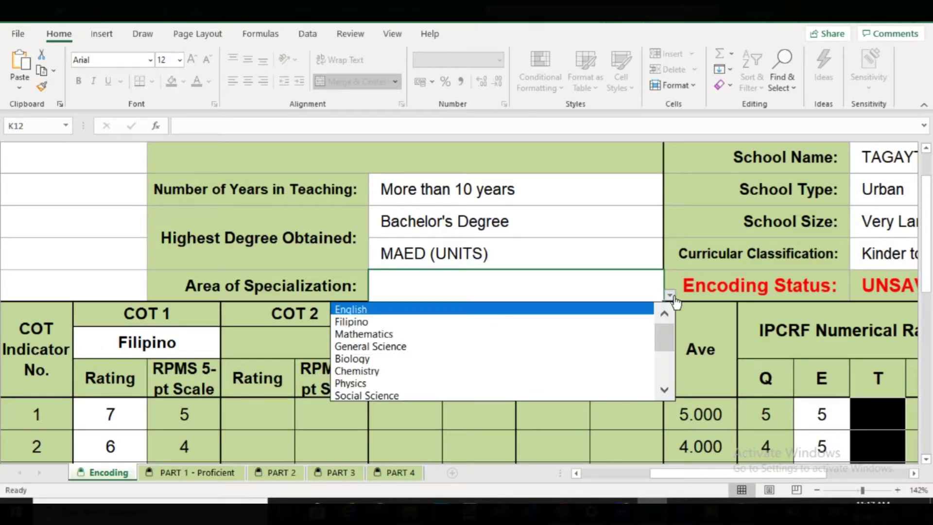
pyautogui.click(529, 310)
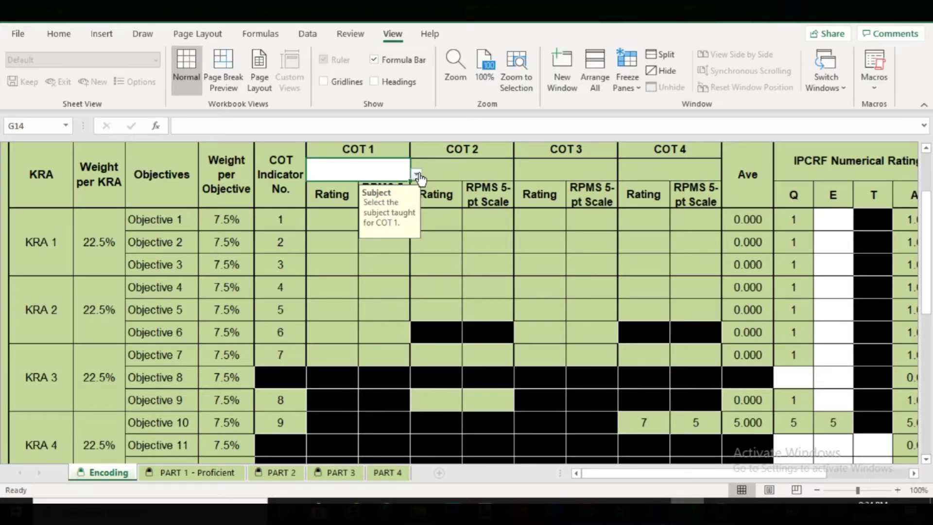
# - Set the COT 1 subject to Filipino and rate Objectives 1–3 as 7, 6, 7
pyautogui.click(417, 175)
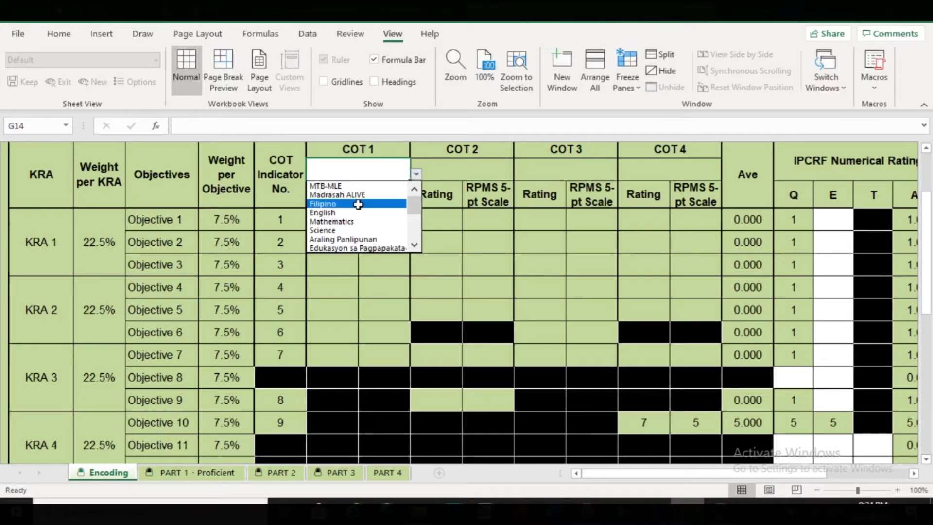
pyautogui.click(358, 205)
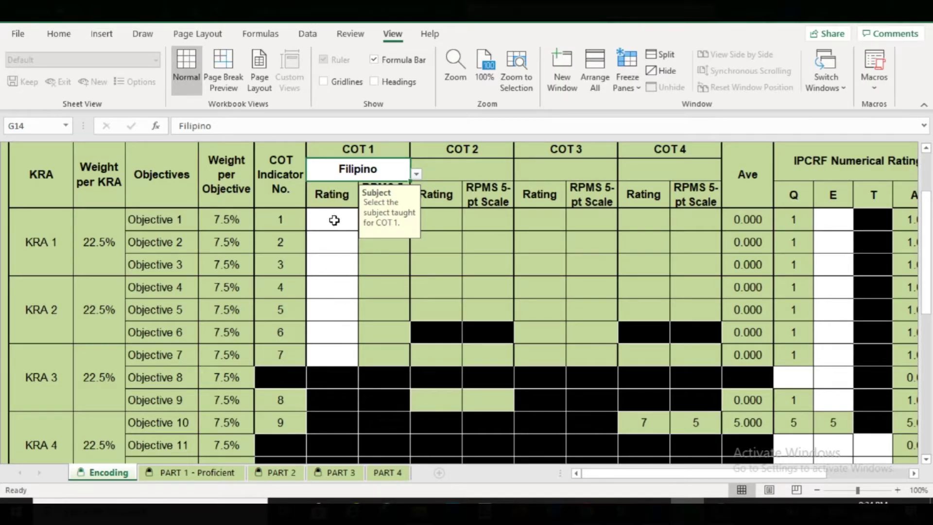
pyautogui.click(333, 220)
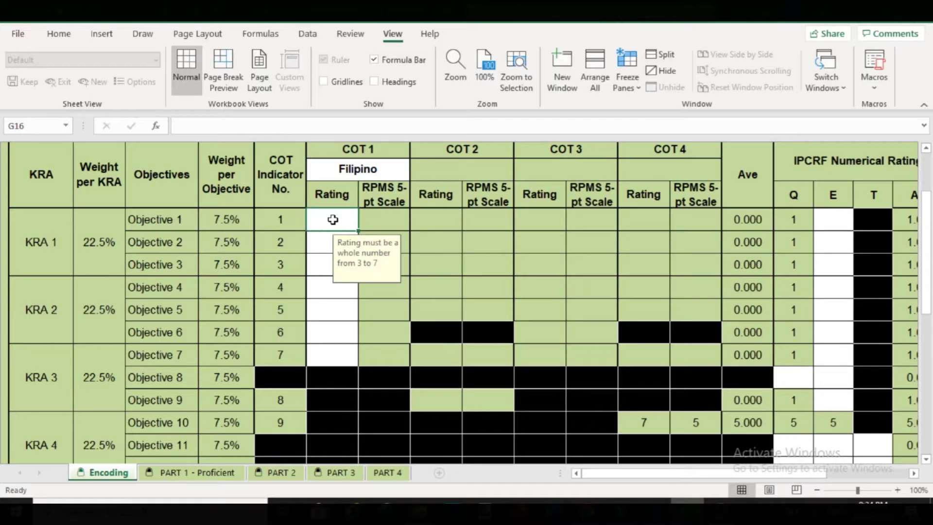
pyautogui.write('7')
pyautogui.press('Return')
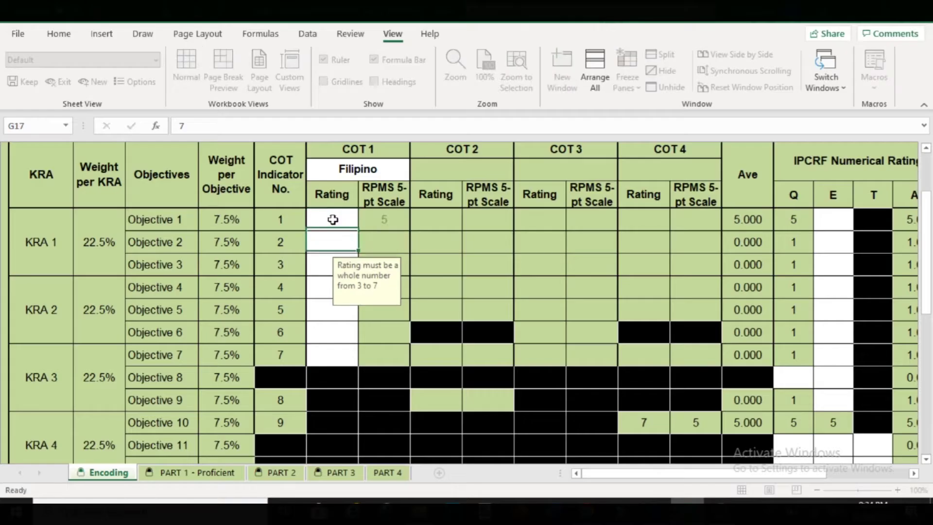
pyautogui.press('F2')
pyautogui.write('6')
pyautogui.press('Return')
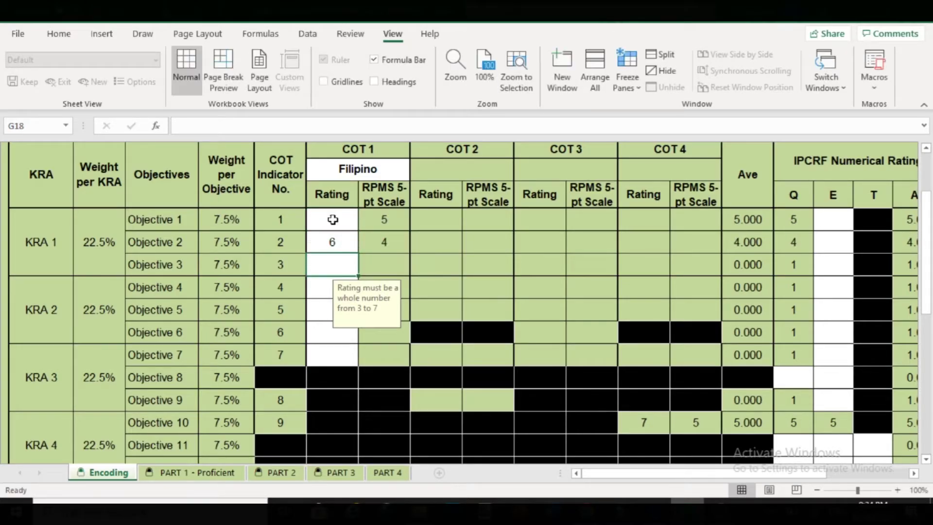
pyautogui.write('7')
pyautogui.press('Return')
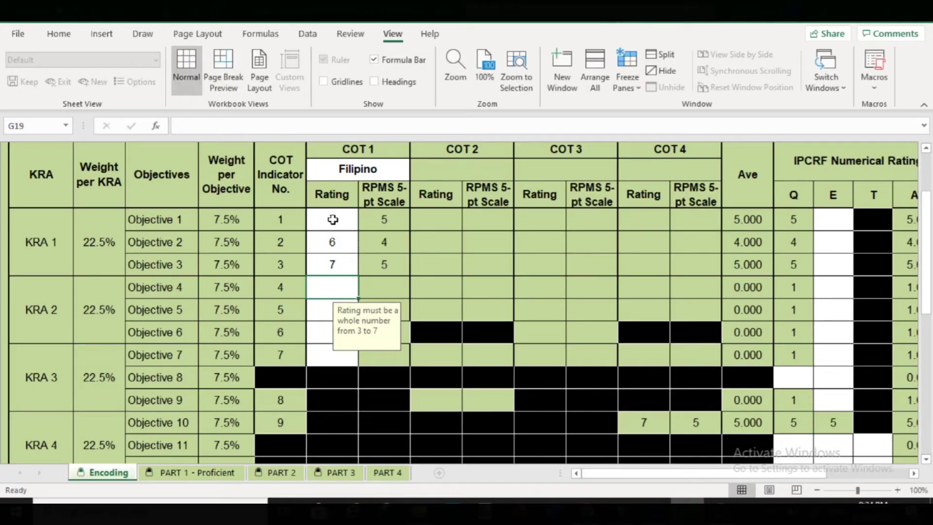
# - Rate COT 1 Objectives 4–7 as 6, 7, 7, 6
pyautogui.write('6')
pyautogui.press('Return')
pyautogui.write('7')
pyautogui.press('Return')
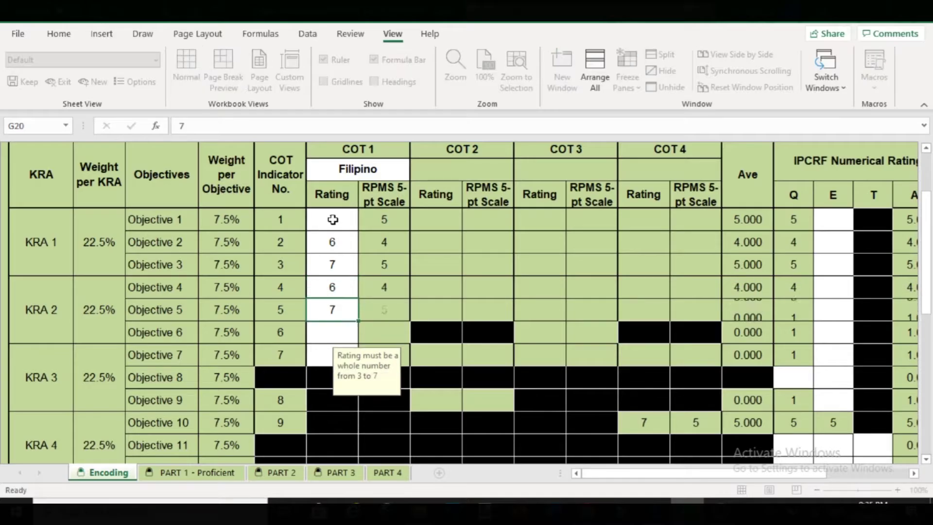
pyautogui.write('7')
pyautogui.press('Return')
pyautogui.write('6')
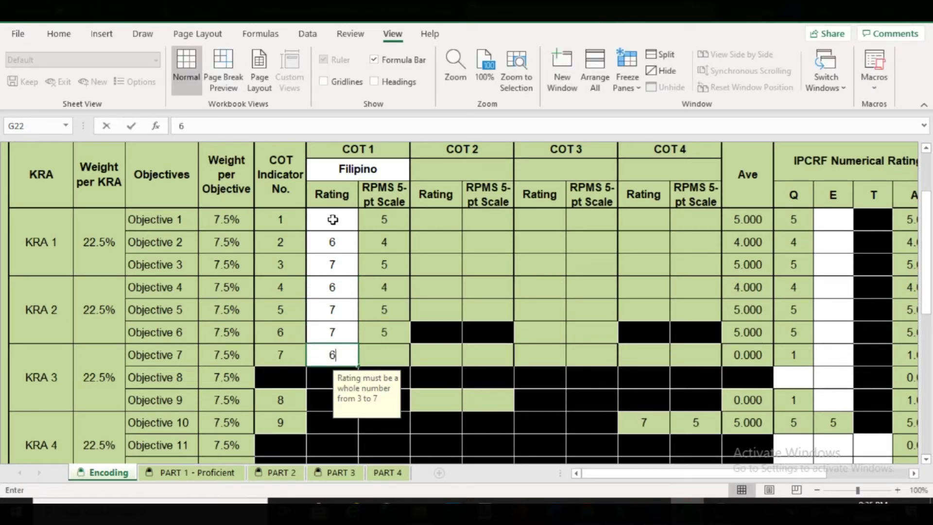
pyautogui.press('Return')
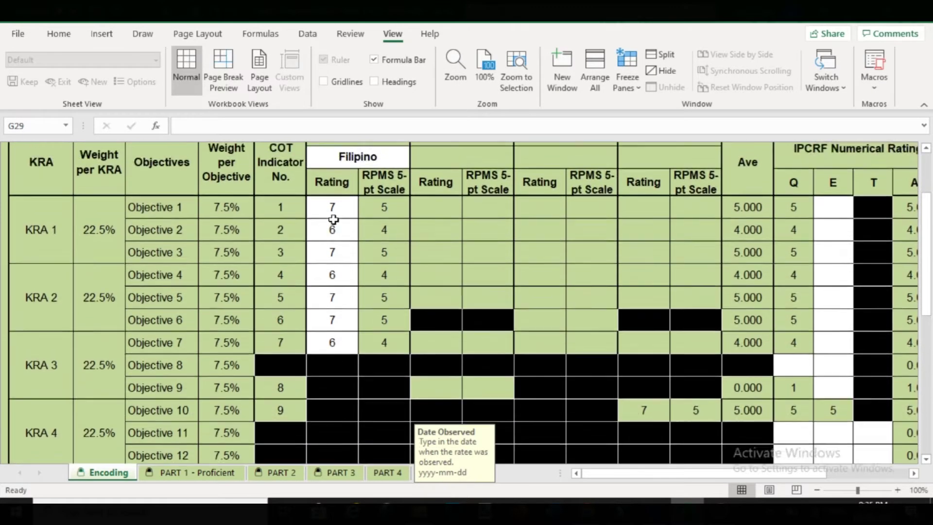
pyautogui.scroll(1, 333, 220)
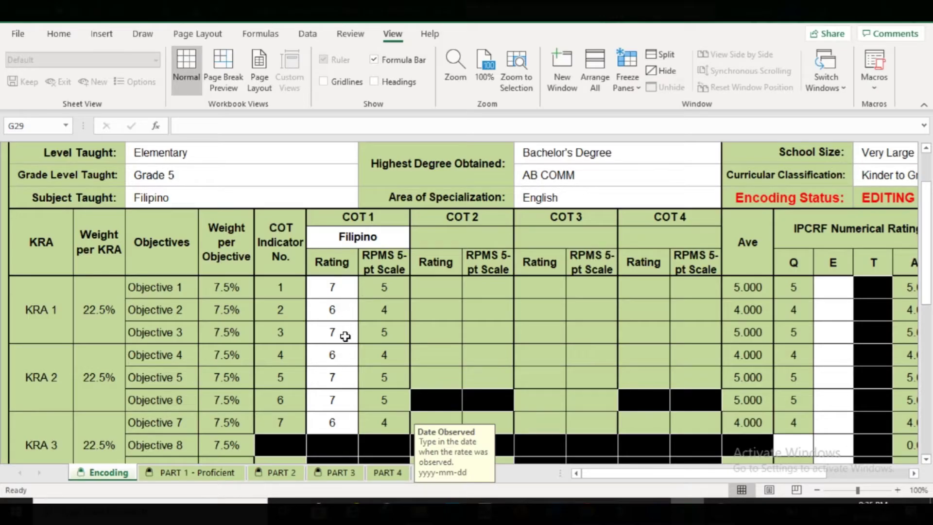
# - Enter 2019-06-10 in the COT 1 Date Observed cell G29
pyautogui.scroll(-3, 341, 382)
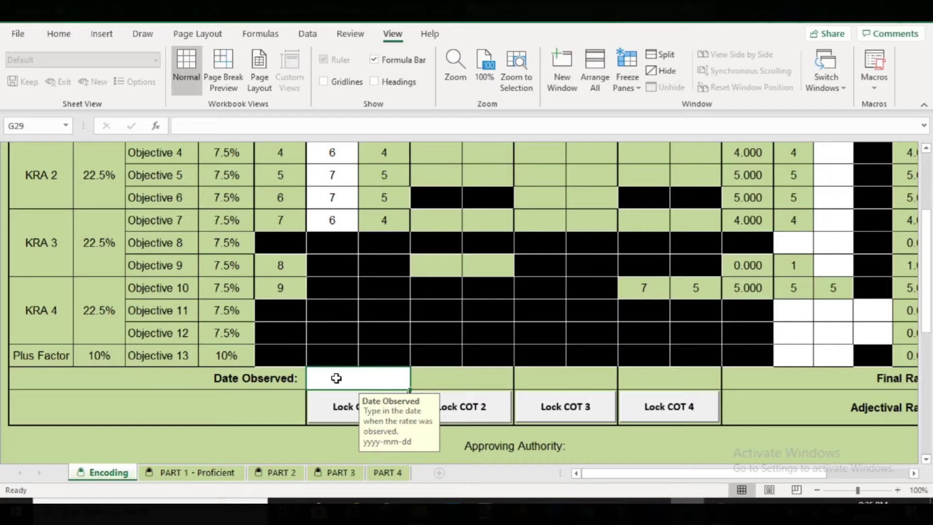
pyautogui.write('2019')
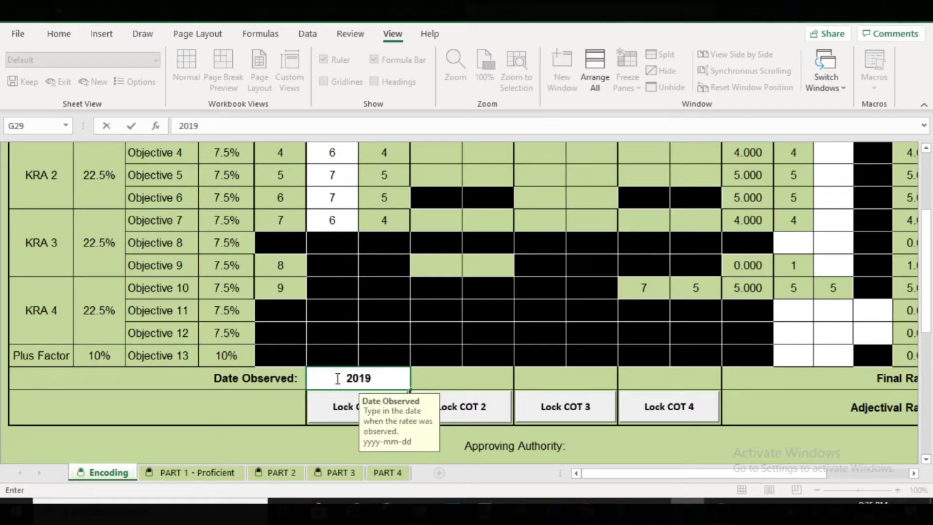
pyautogui.write('-06-')
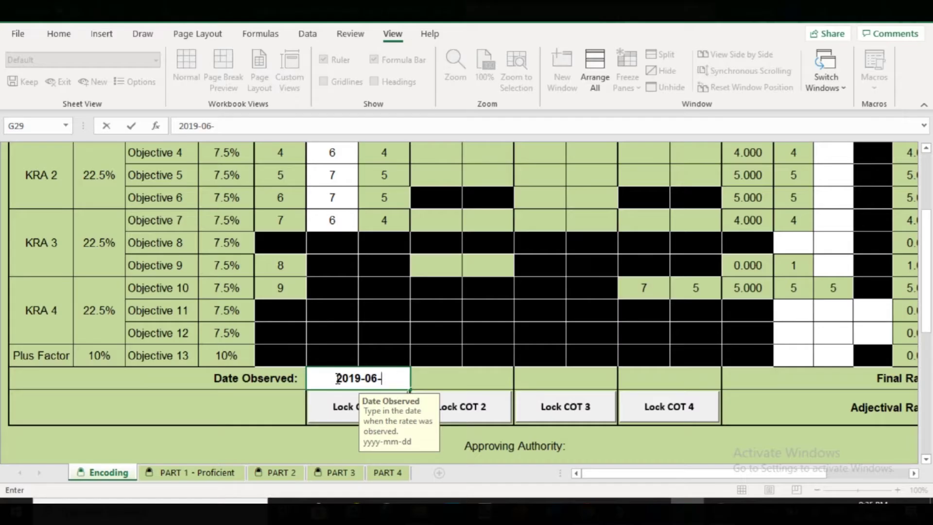
pyautogui.write('10')
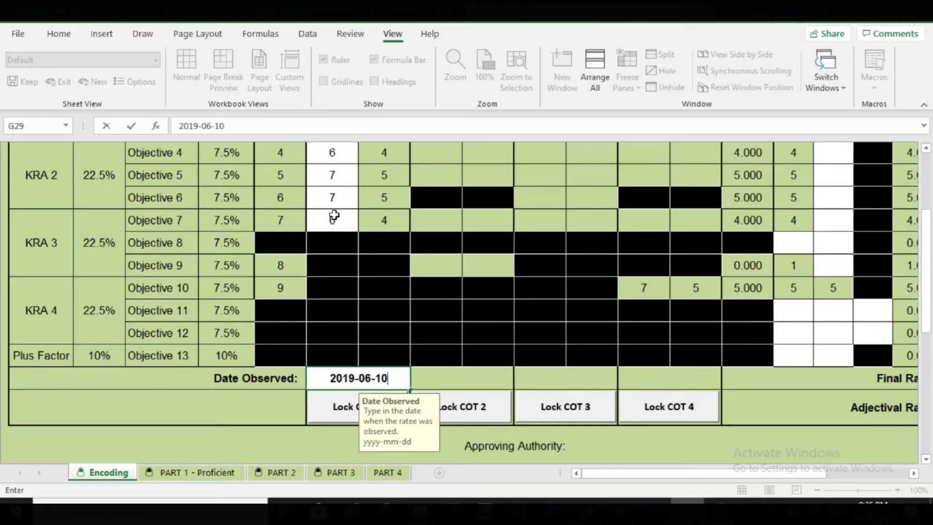
pyautogui.click(335, 216)
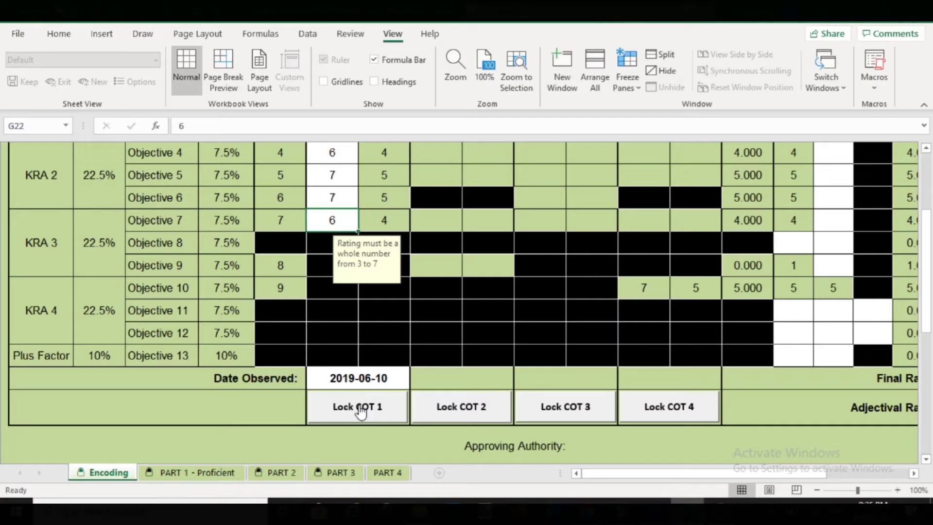
# - Lock COT 1 by entering and confirming a rater password in the Rater's Password dialog
pyautogui.click(360, 411)
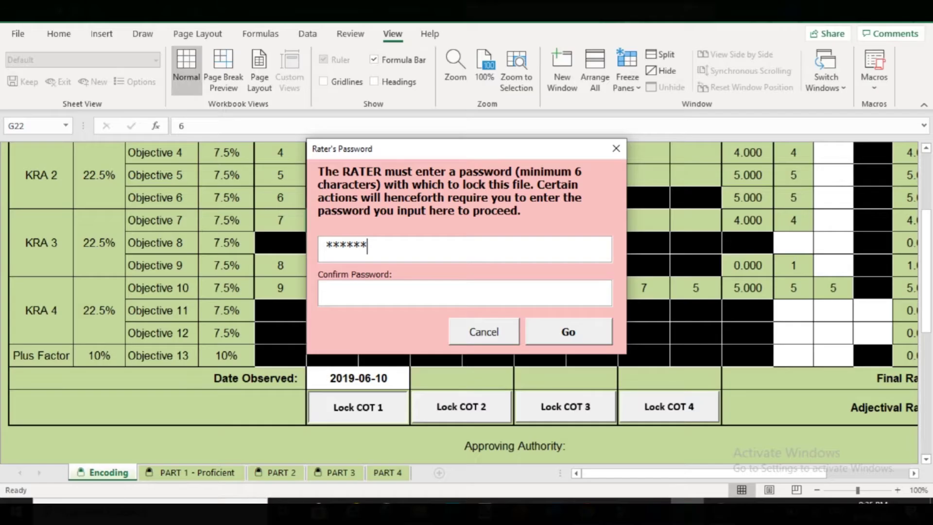
pyautogui.click(390, 297)
pyautogui.write('******')
pyautogui.click(559, 331)
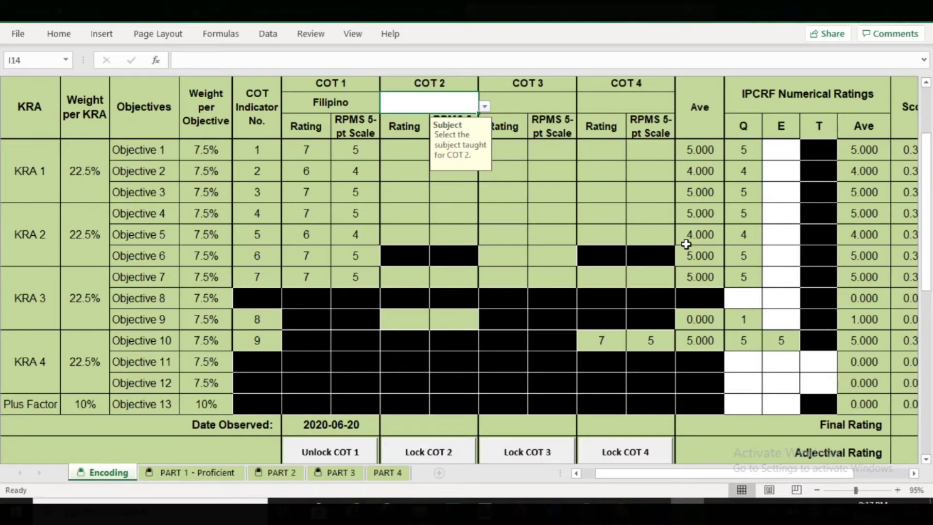
# - Set the COT 2 subject to Araling Panlipunan and rate Objectives 1–3 as 7, 6, 7
pyautogui.click(483, 109)
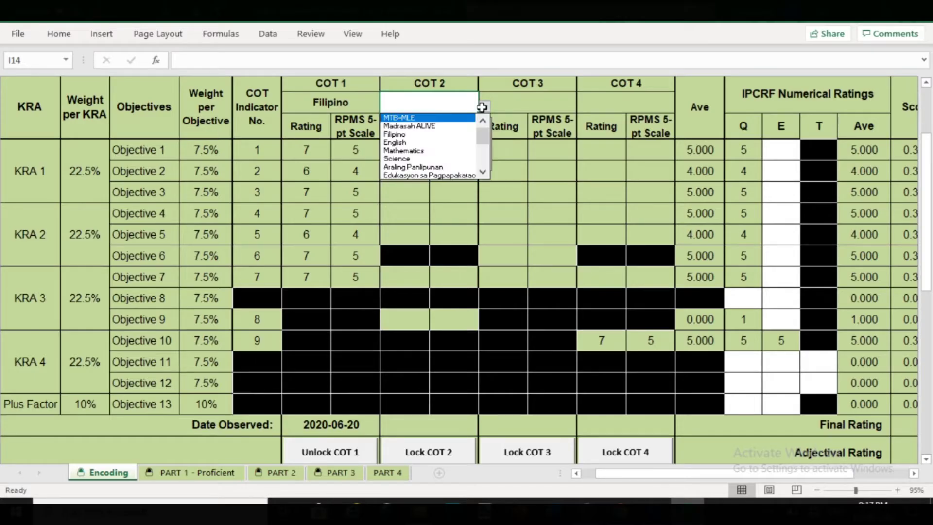
pyautogui.click(447, 167)
pyautogui.click(411, 150)
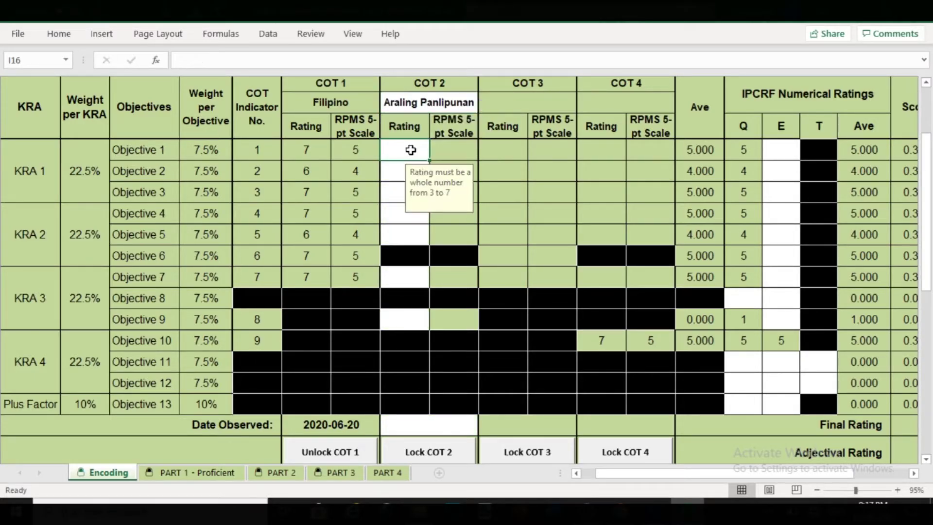
pyautogui.write('7')
pyautogui.press('Return')
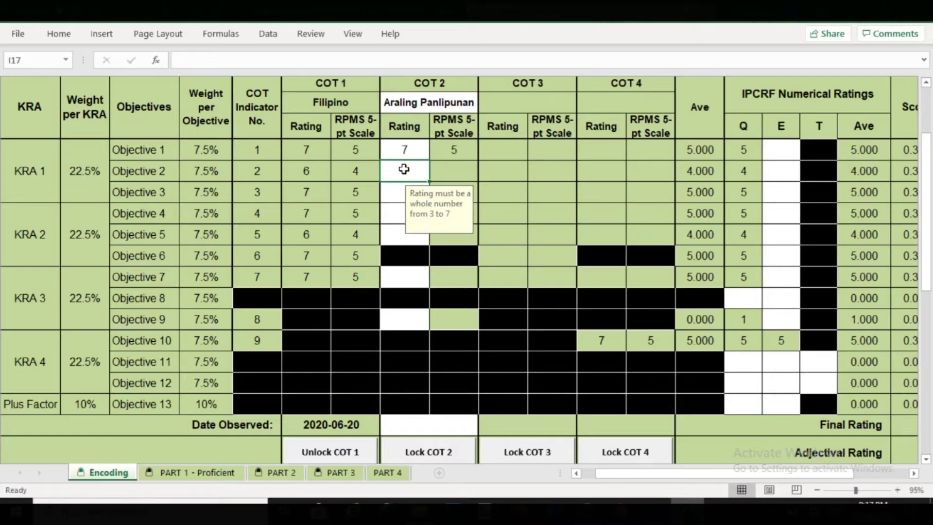
pyautogui.write('6')
pyautogui.press('Return')
pyautogui.write('7')
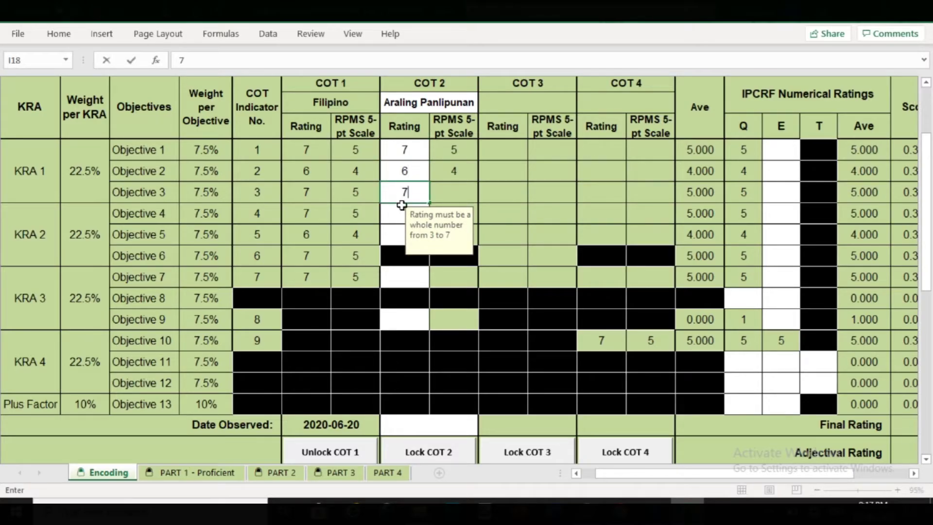
pyautogui.press('Return')
# - Enter the remaining COT 2 ratings 7, 6, 7 and 6 through Objective 9
pyautogui.write('7')
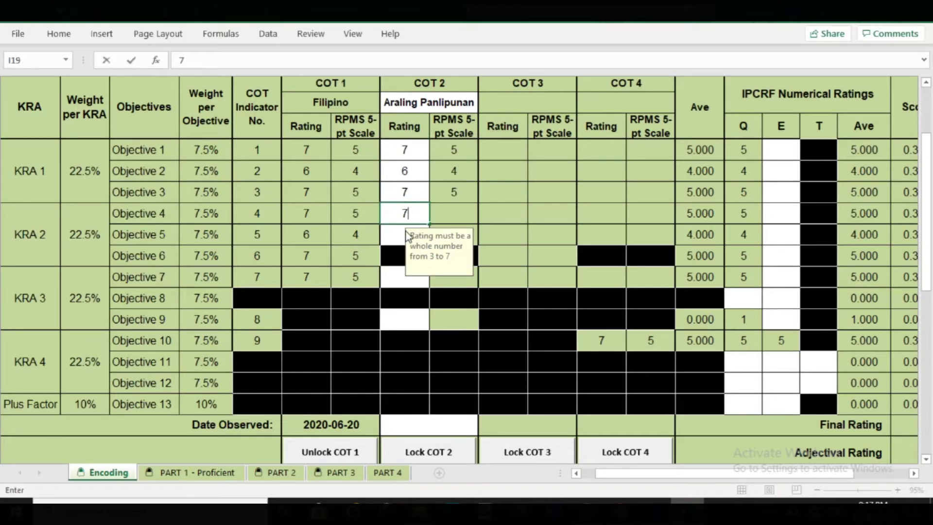
pyautogui.press('Return')
pyautogui.write('6')
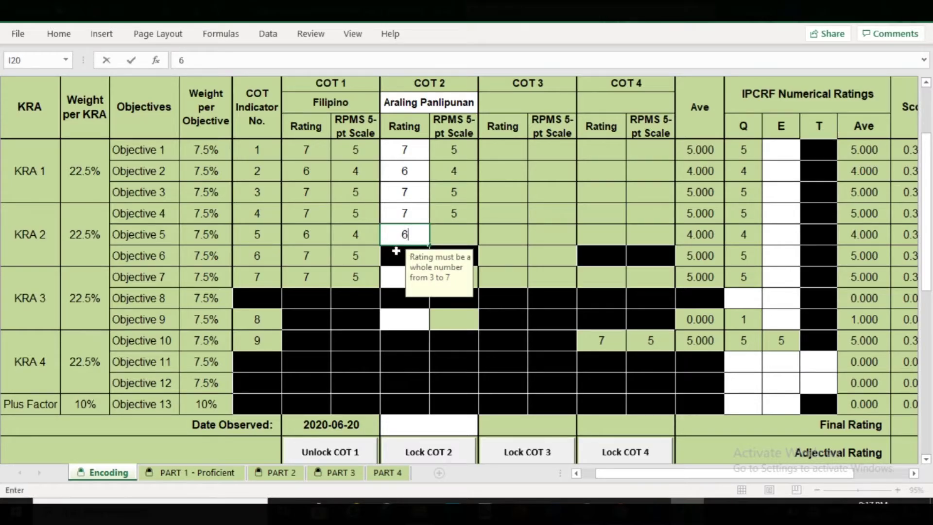
pyautogui.press('Return')
pyautogui.write('7')
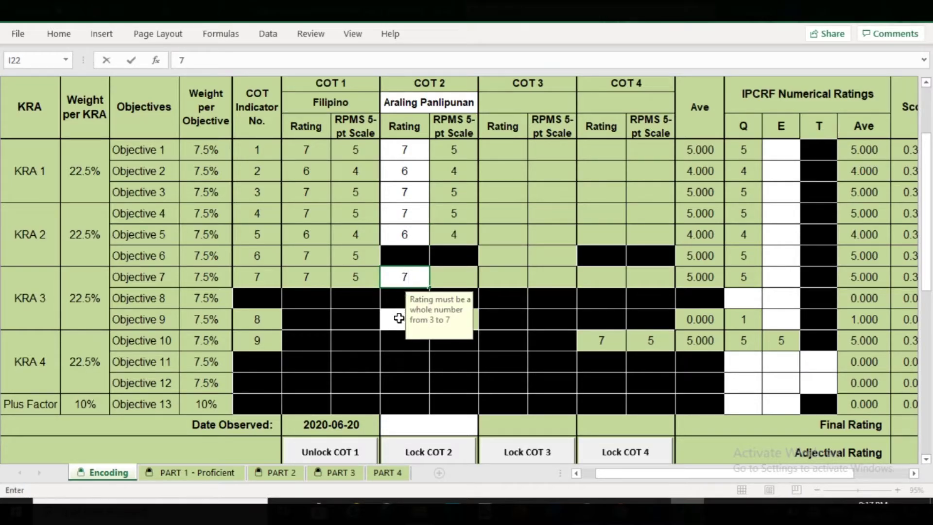
pyautogui.click(399, 319)
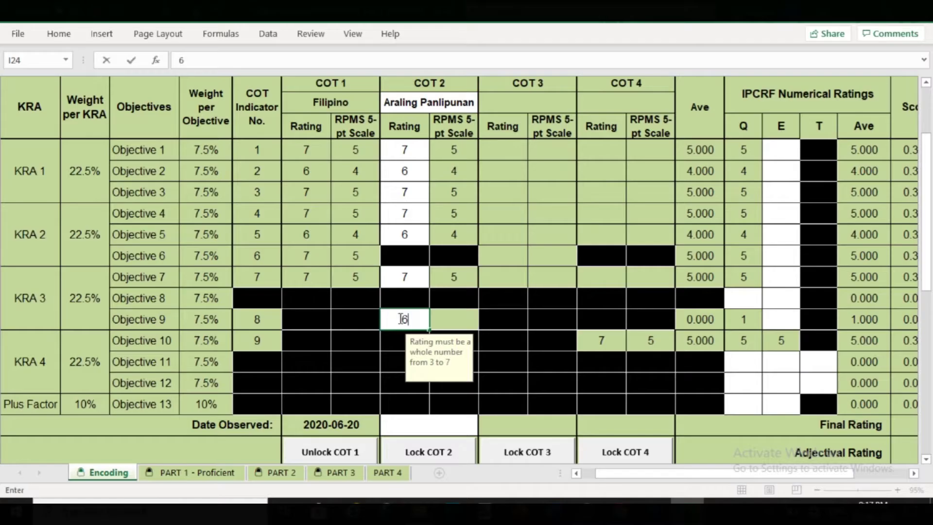
pyautogui.write('6')
pyautogui.click(431, 425)
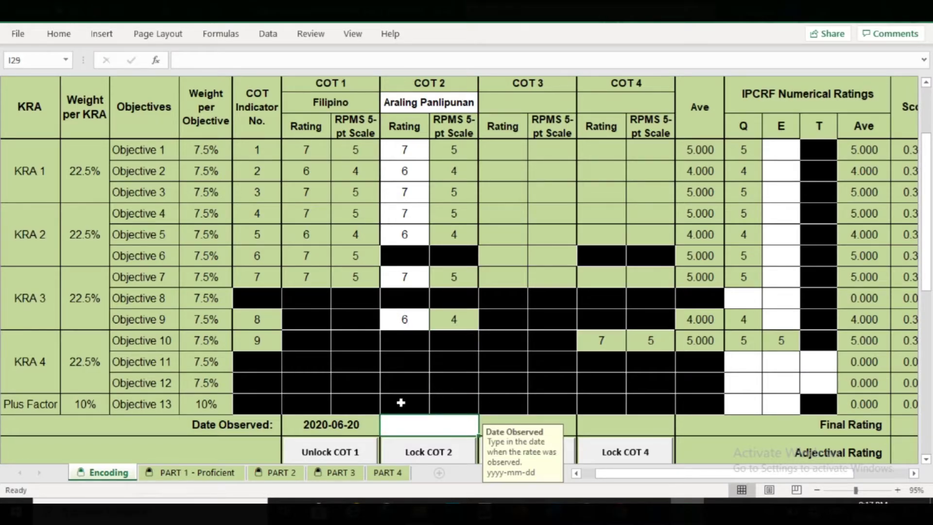
# - Date COT 2 as 2020-08-25 and lock it with the rater's password
pyautogui.write('2')
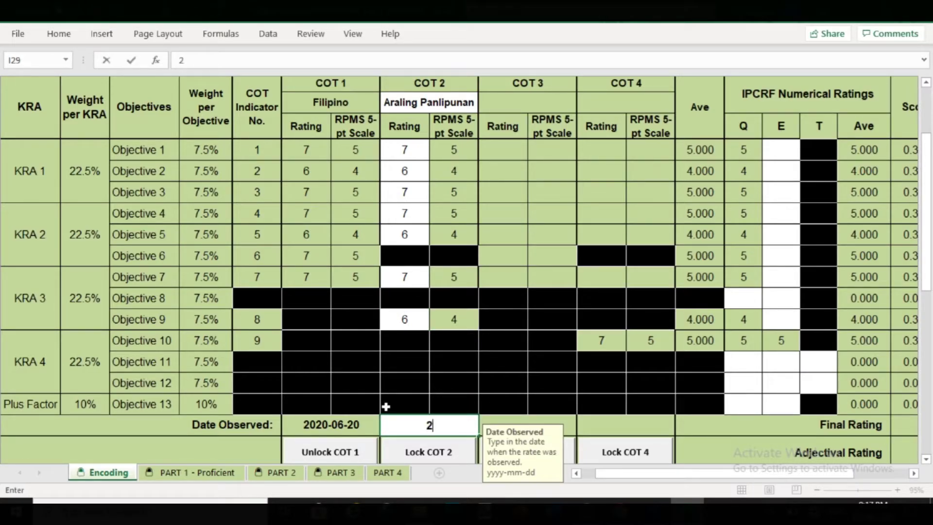
pyautogui.write('020-08-25')
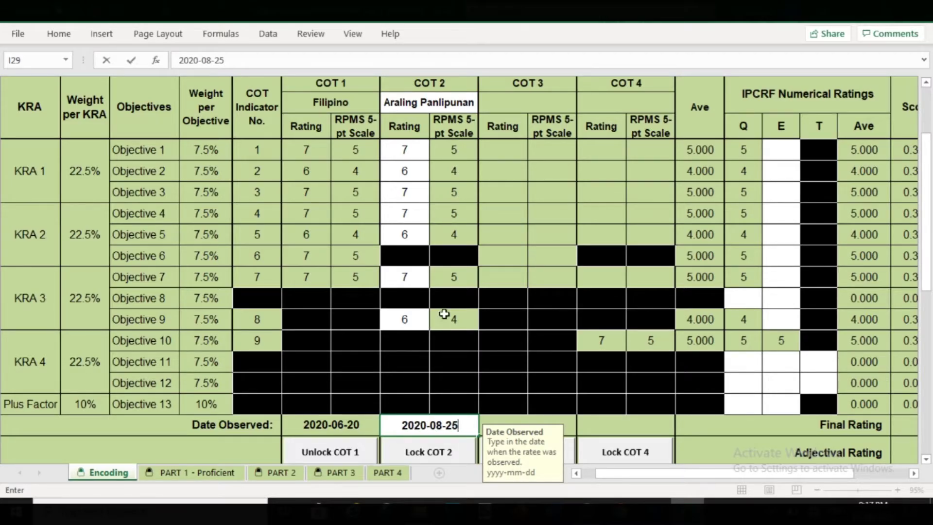
pyautogui.click(444, 448)
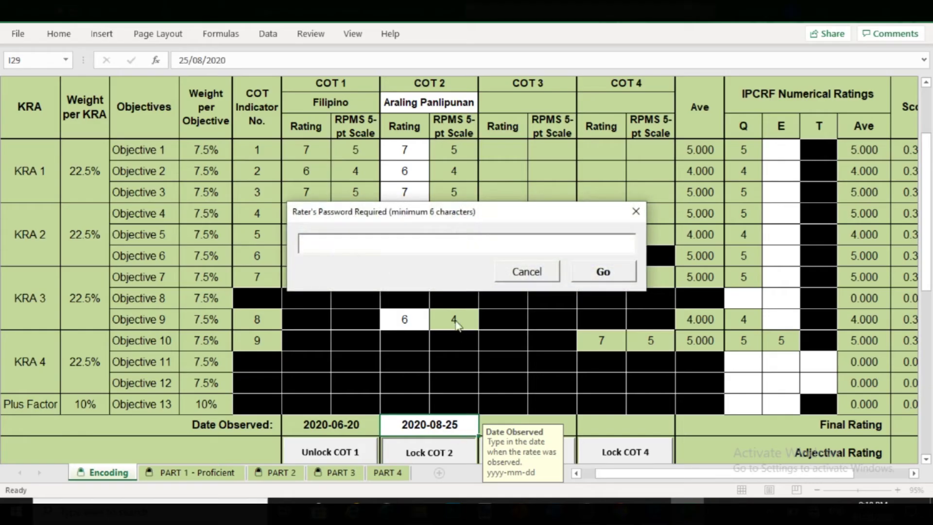
pyautogui.write('**')
pyautogui.click(603, 271)
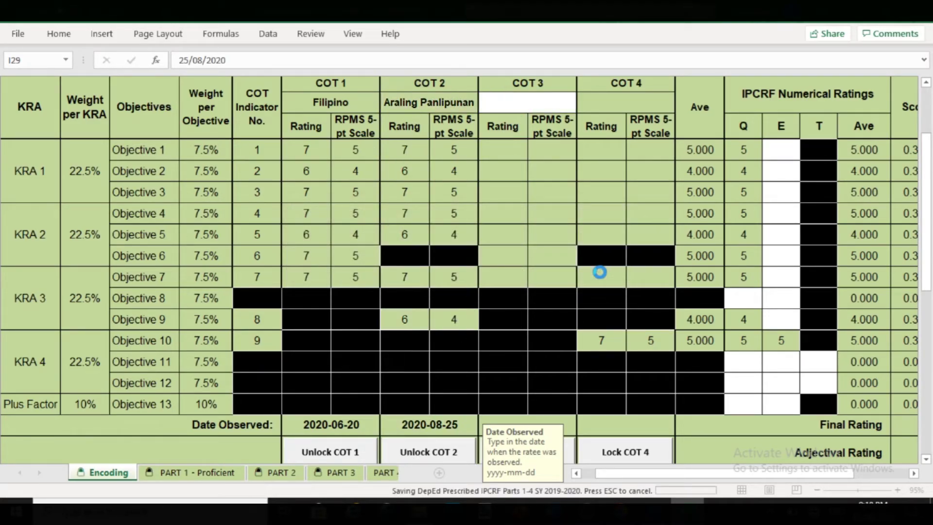
# - Set the COT 3 subject to Edukasyon sa Pagpapakatao and rate Objectives 1–3 as 7, 7, 6
pyautogui.click(559, 103)
pyautogui.click(583, 107)
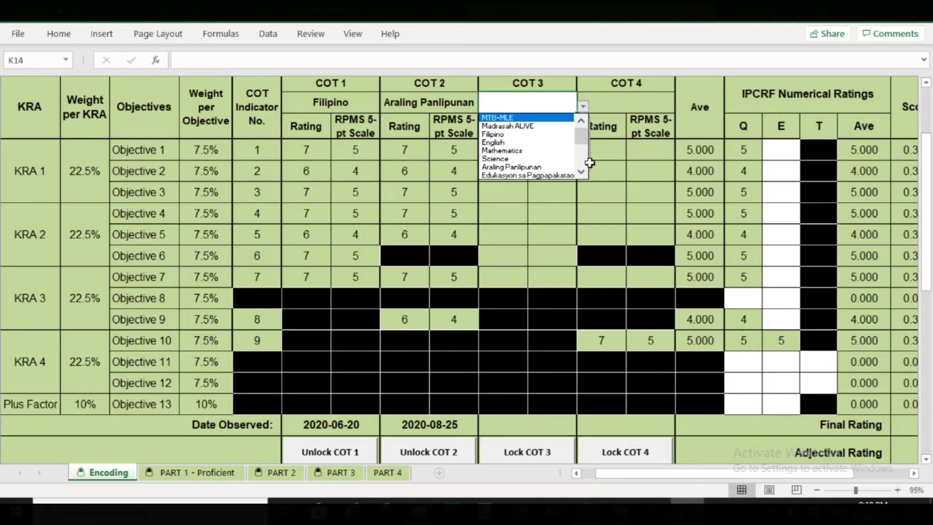
pyautogui.scroll(-2, 579, 139)
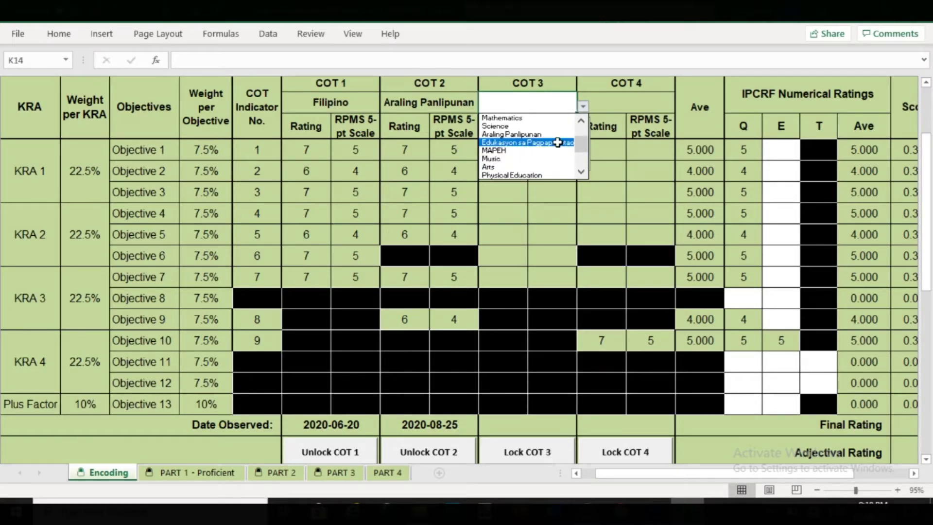
pyautogui.click(563, 142)
pyautogui.click(503, 150)
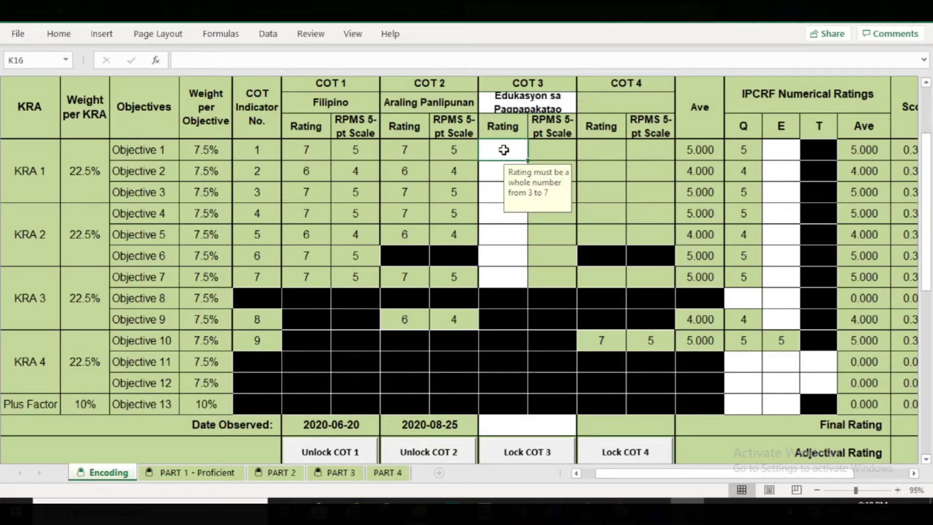
pyautogui.write('7')
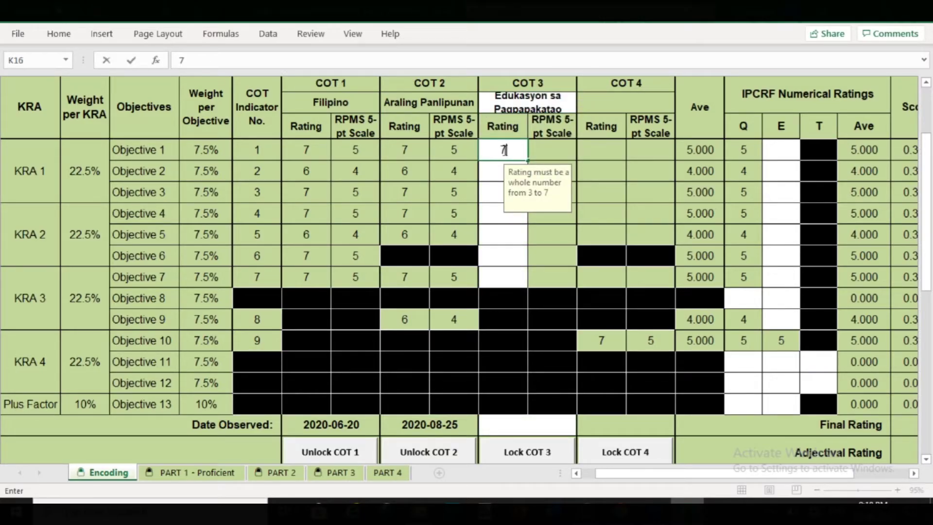
pyautogui.press('Return')
pyautogui.write('7')
pyautogui.press('Return')
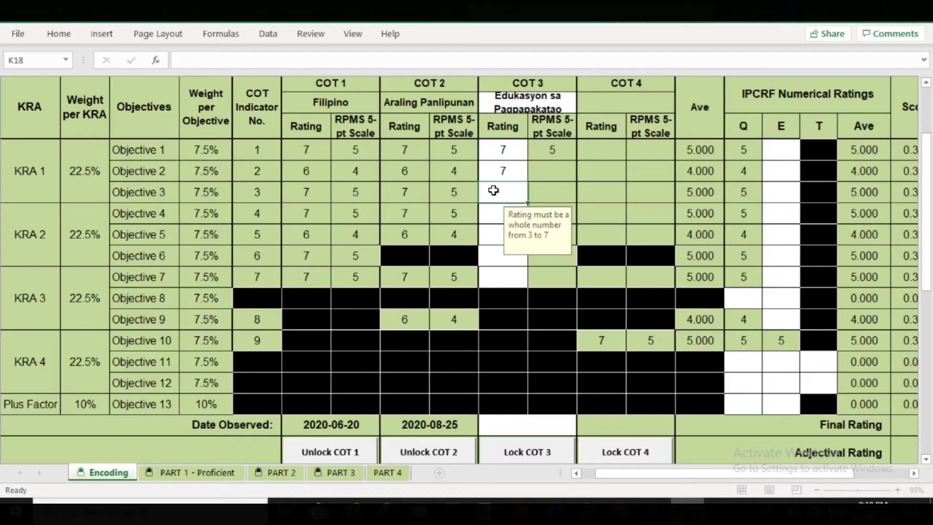
pyautogui.write('6')
pyautogui.press('Return')
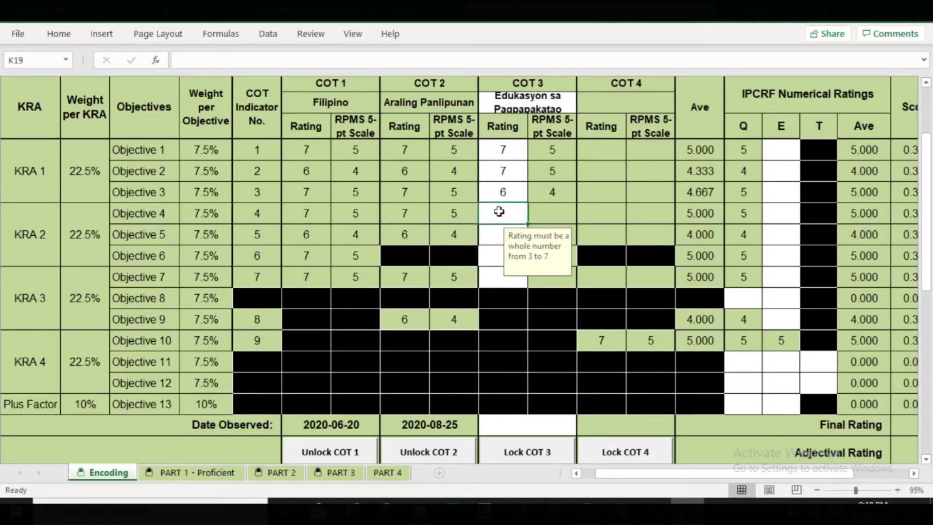
# - Rate COT 3 Objectives 4–7 as 7, 6, 7, 7
pyautogui.write('7')
pyautogui.press('Return')
pyautogui.write('6')
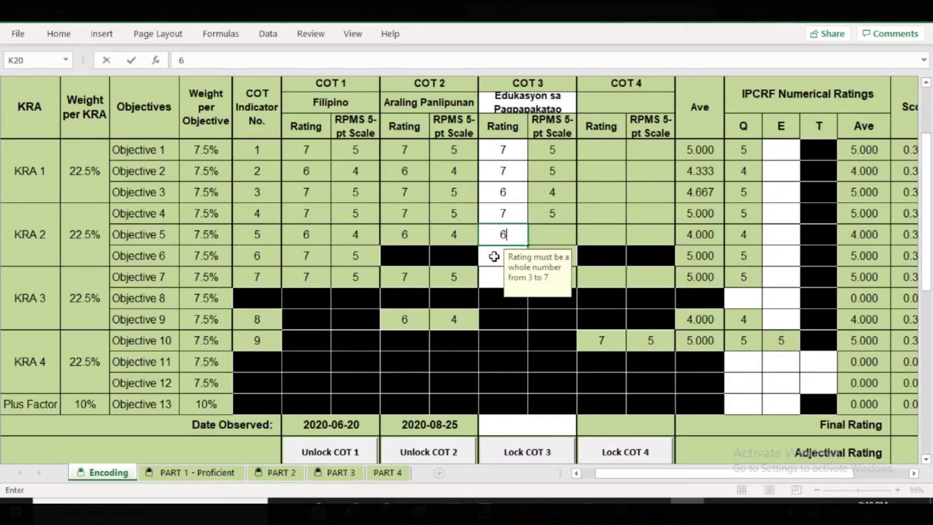
pyautogui.press('Return')
pyautogui.write('7')
pyautogui.press('Return')
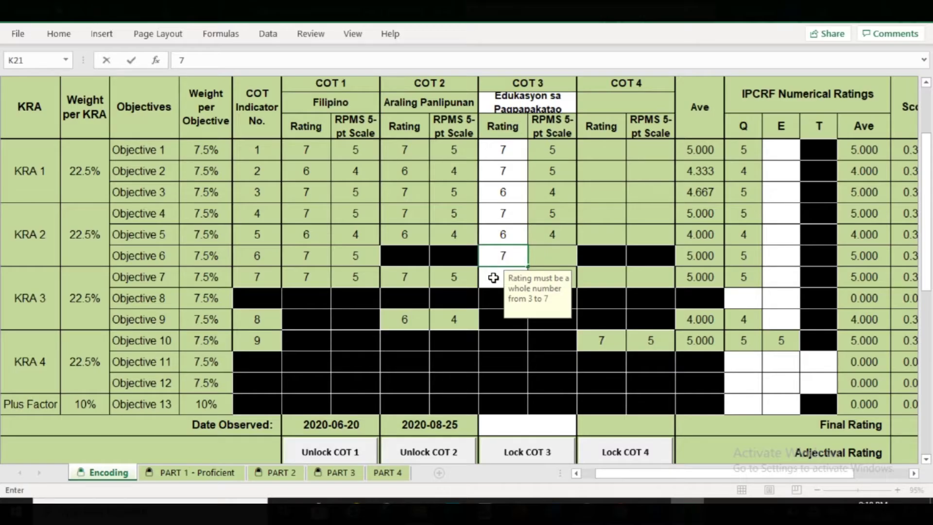
pyautogui.write('7')
pyautogui.click(531, 424)
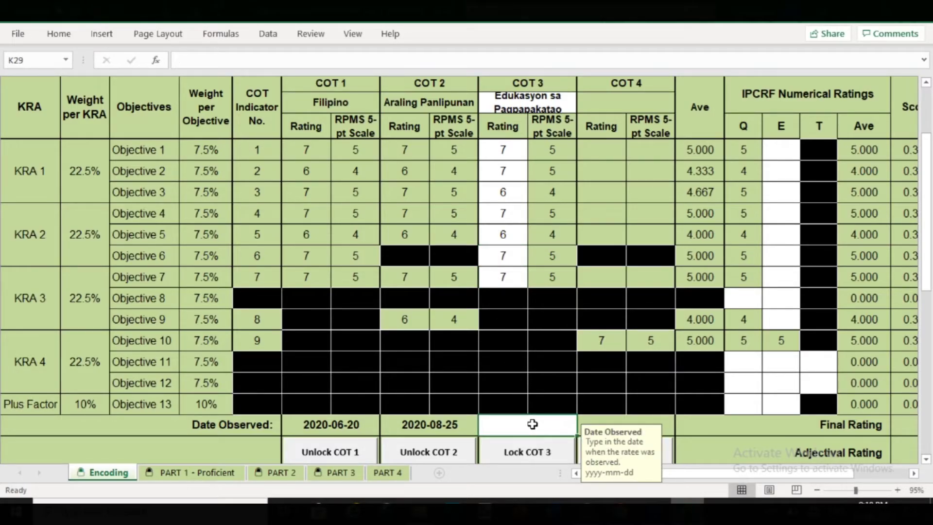
# - Date COT 3 as 2020-01-25 and lock it with the rater's password
pyautogui.write('2020')
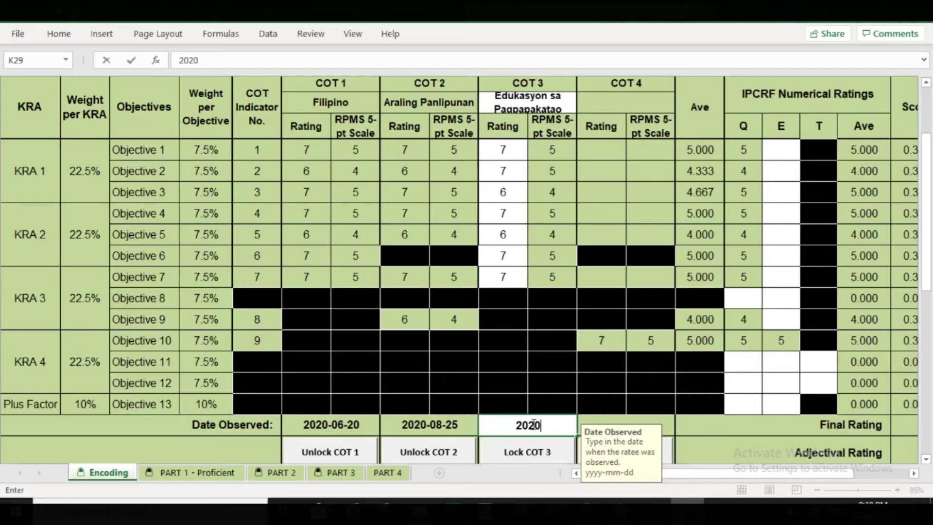
pyautogui.write('-01-25')
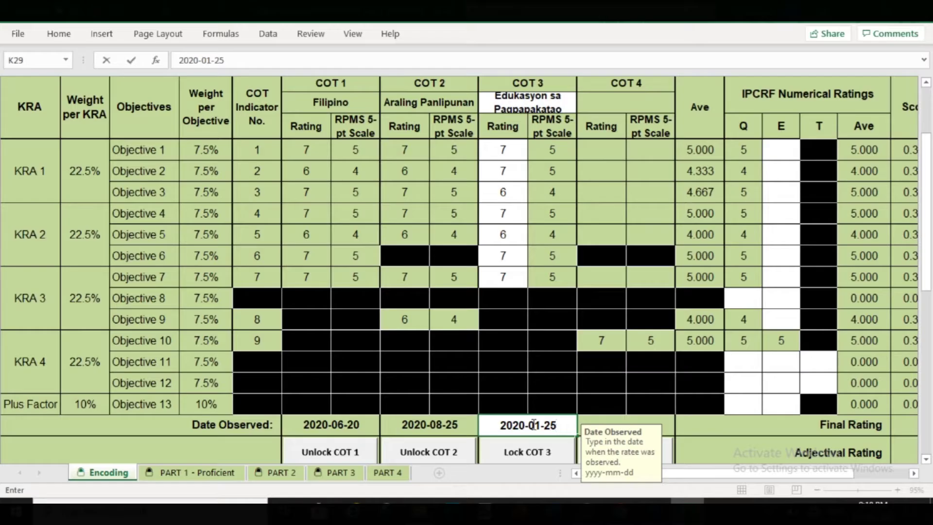
pyautogui.click(539, 454)
pyautogui.write('*')
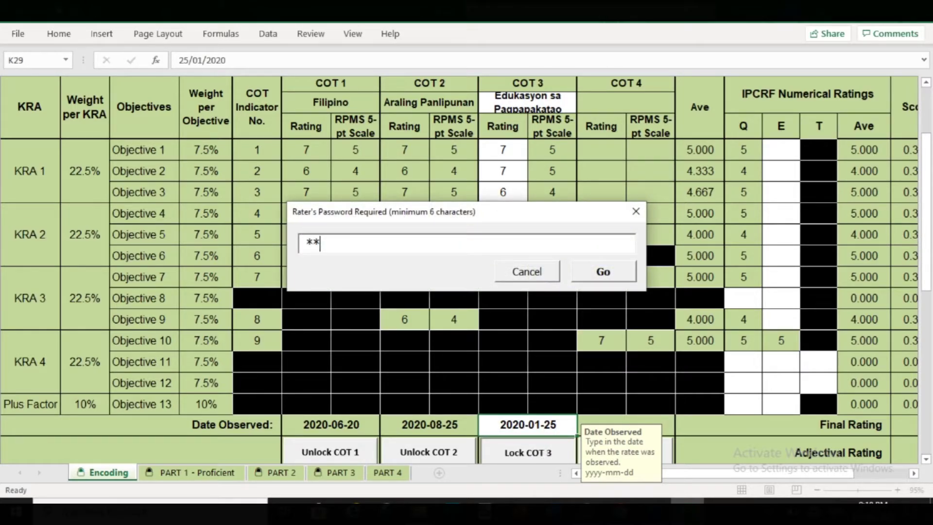
pyautogui.write('*****')
pyautogui.click(601, 272)
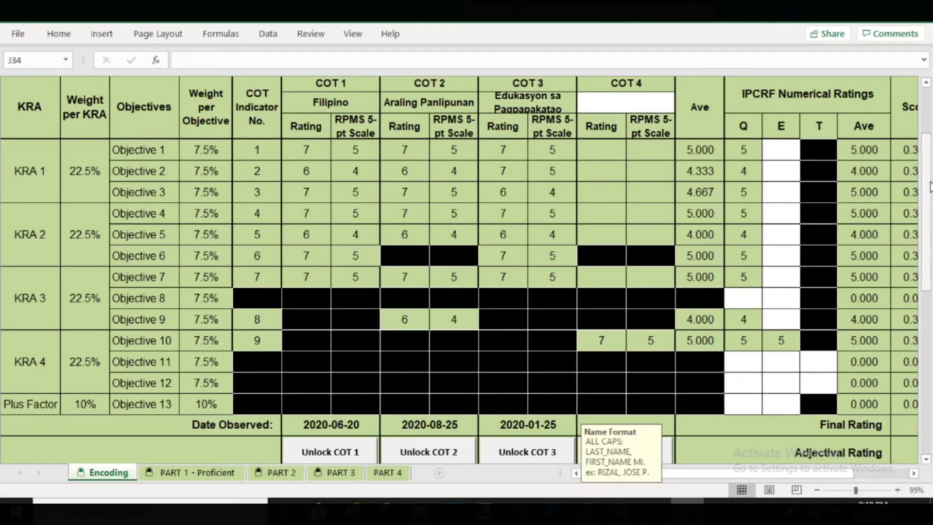
# - Enter an E rating of 5 for Objectives 1 through 7
pyautogui.moveTo(930, 187); pyautogui.dragTo(928, 190)
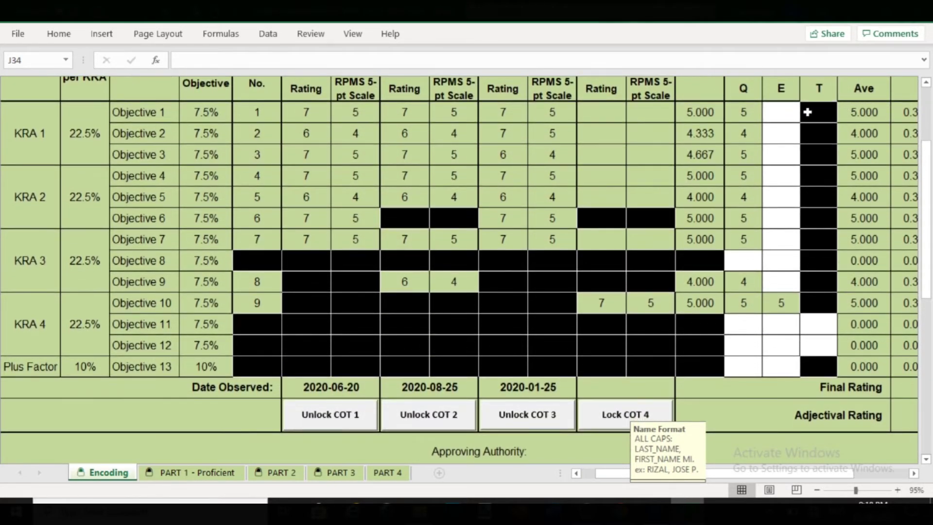
pyautogui.click(796, 115)
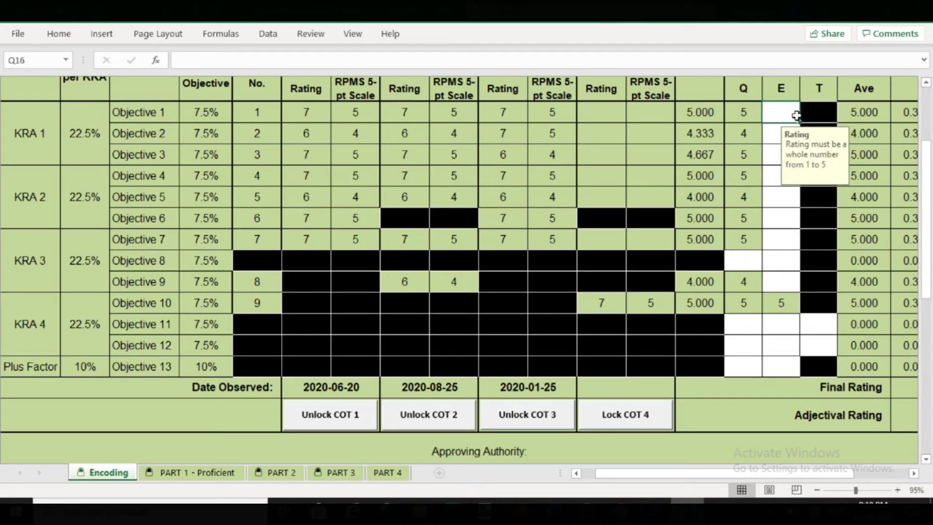
pyautogui.write('5')
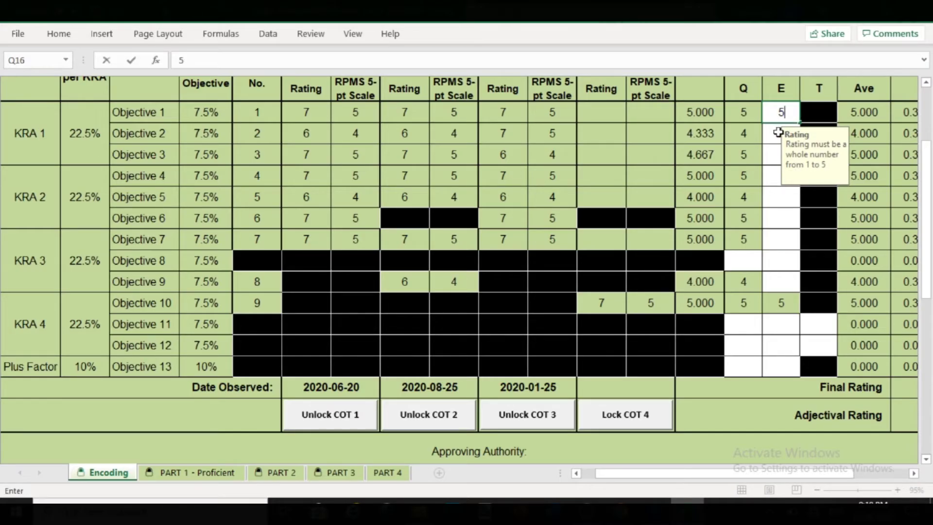
pyautogui.click(778, 132)
pyautogui.write('5')
pyautogui.click(777, 155)
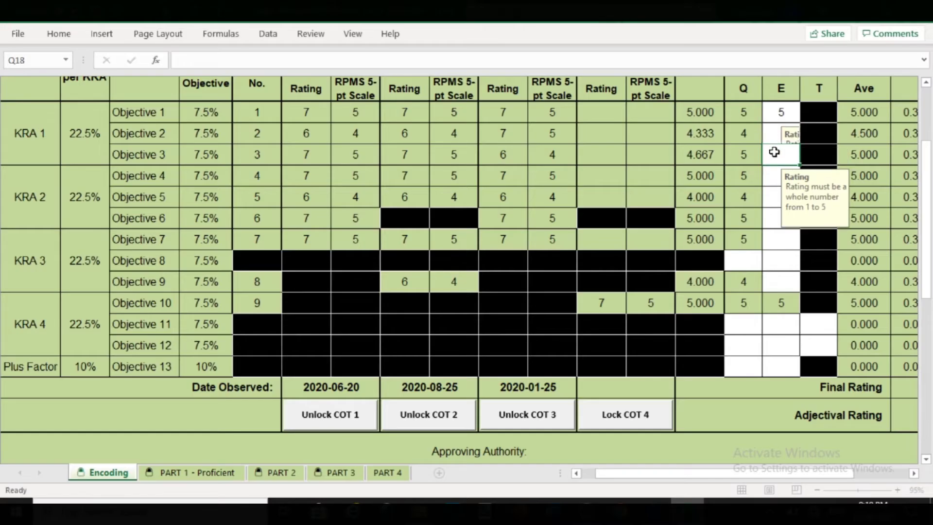
pyautogui.write('5')
pyautogui.click(777, 170)
pyautogui.write('5')
pyautogui.click(776, 195)
pyautogui.write('5')
pyautogui.click(774, 218)
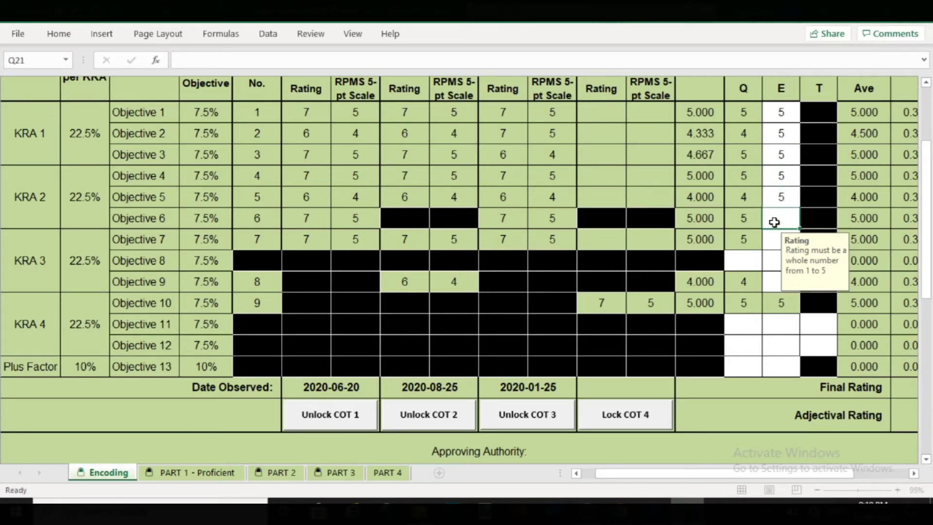
pyautogui.write('5')
pyautogui.click(773, 242)
pyautogui.write('5')
# - Rate Objective 8 with Q 4 and E 4, and give Objective 9 an E rating of 5
pyautogui.click(751, 263)
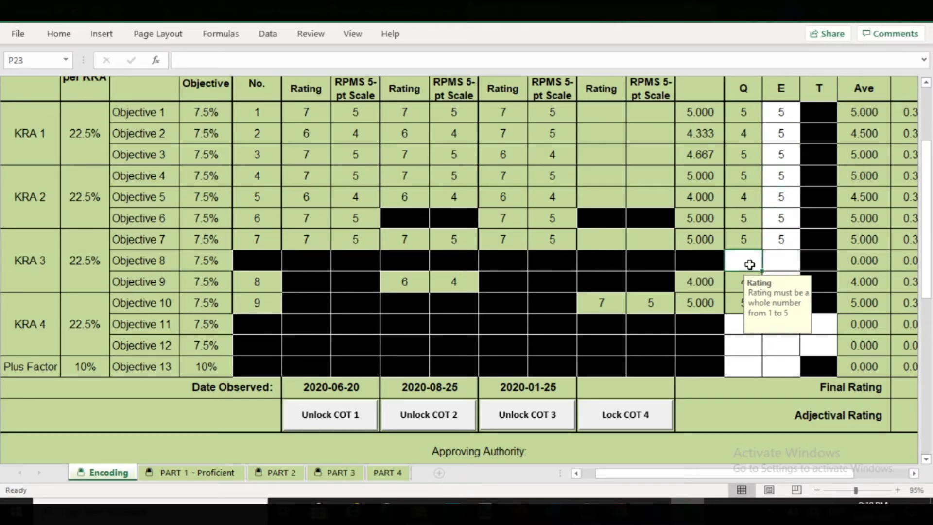
pyautogui.write('4')
pyautogui.click(783, 262)
pyautogui.write('4')
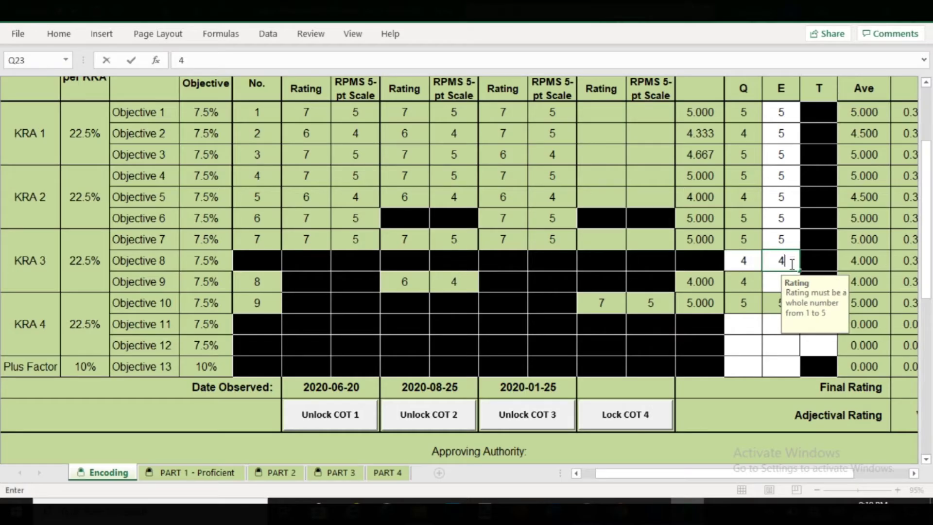
pyautogui.click(775, 281)
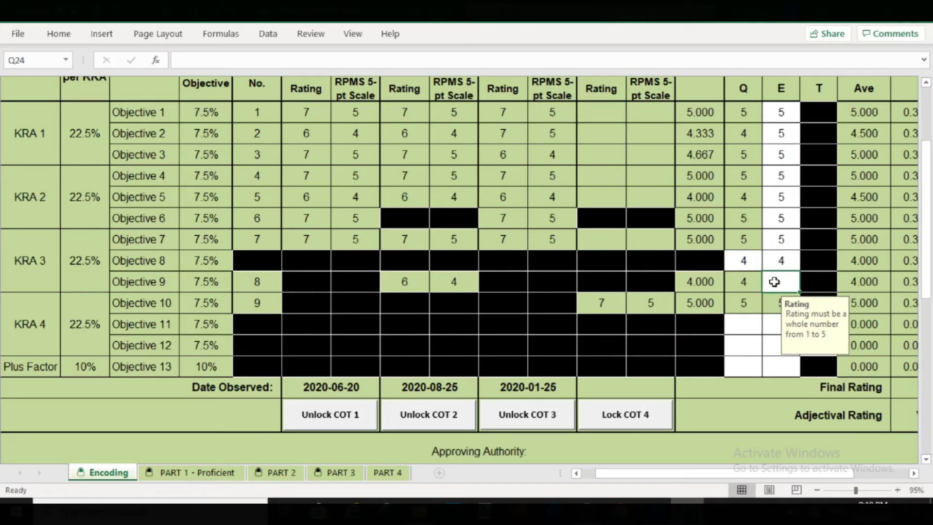
pyautogui.write('5')
# - Enter a Q rating of 5 for Objectives 11, 12 and 13
pyautogui.click(742, 328)
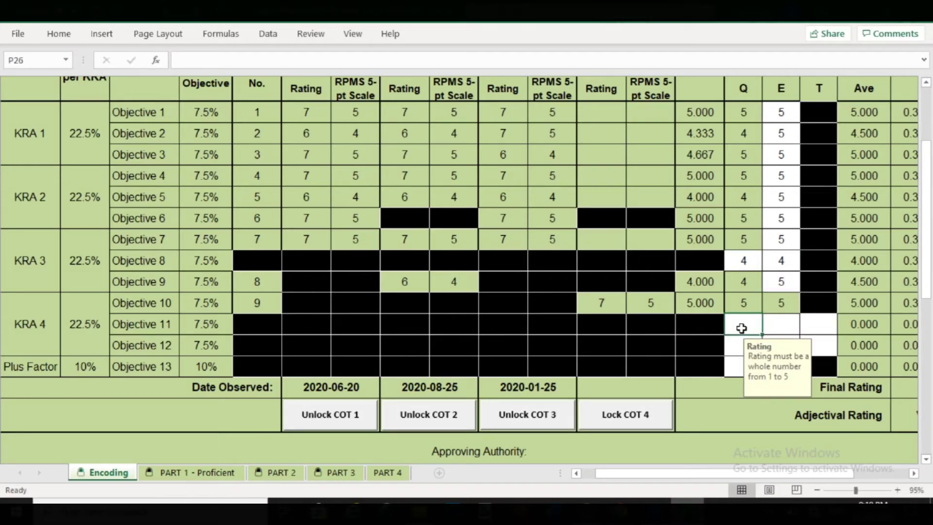
pyautogui.write('5')
pyautogui.click(742, 346)
pyautogui.write('5')
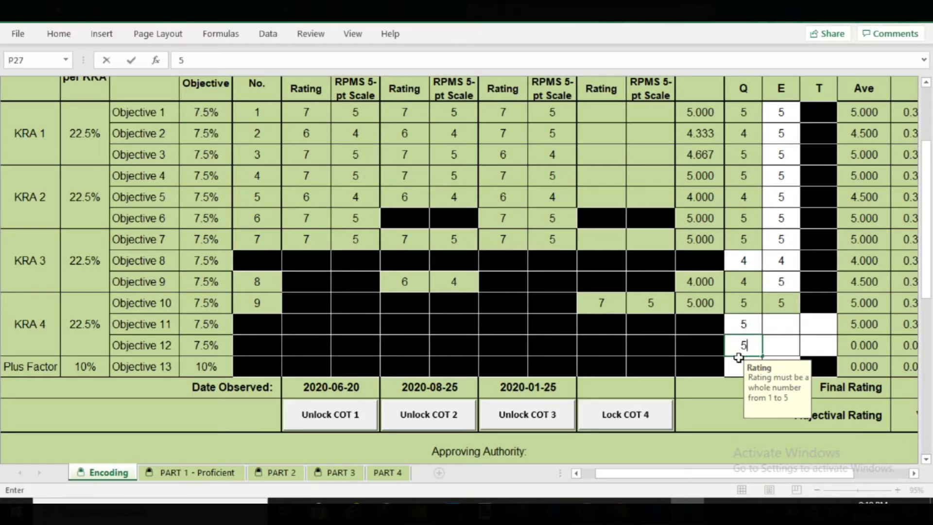
pyautogui.click(744, 367)
pyautogui.write('5')
# - Set E ratings 5 and 4 and T ratings 5 for Objectives 11–12, and E 5 for Objective 13
pyautogui.click(773, 324)
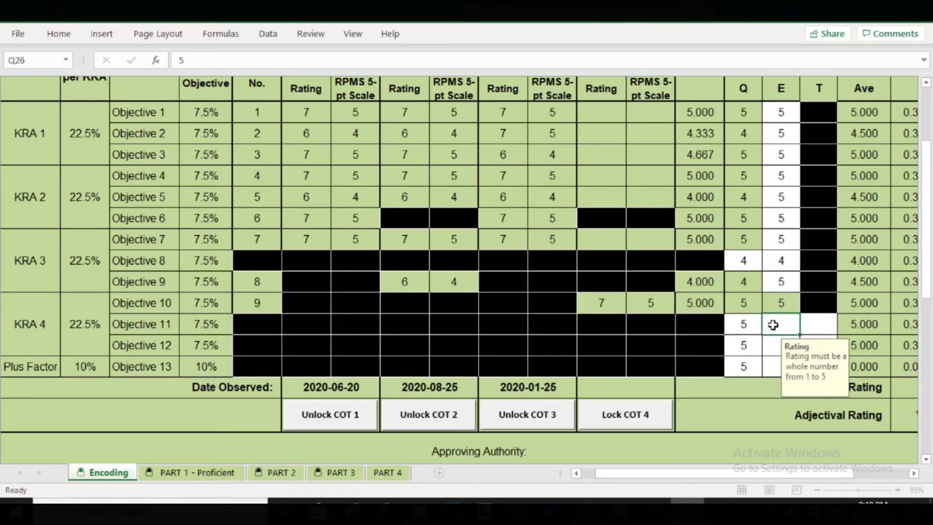
pyautogui.write('5')
pyautogui.click(775, 344)
pyautogui.write('4')
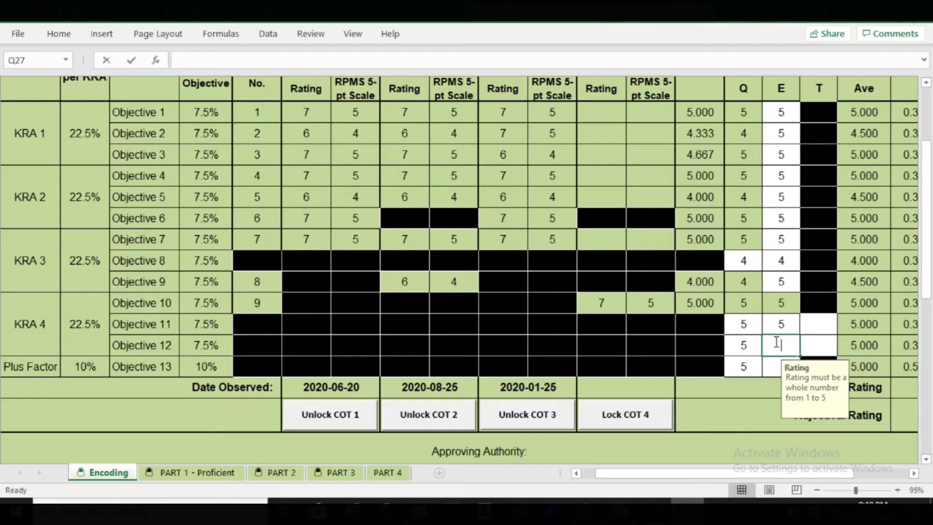
pyautogui.click(823, 324)
pyautogui.write('5')
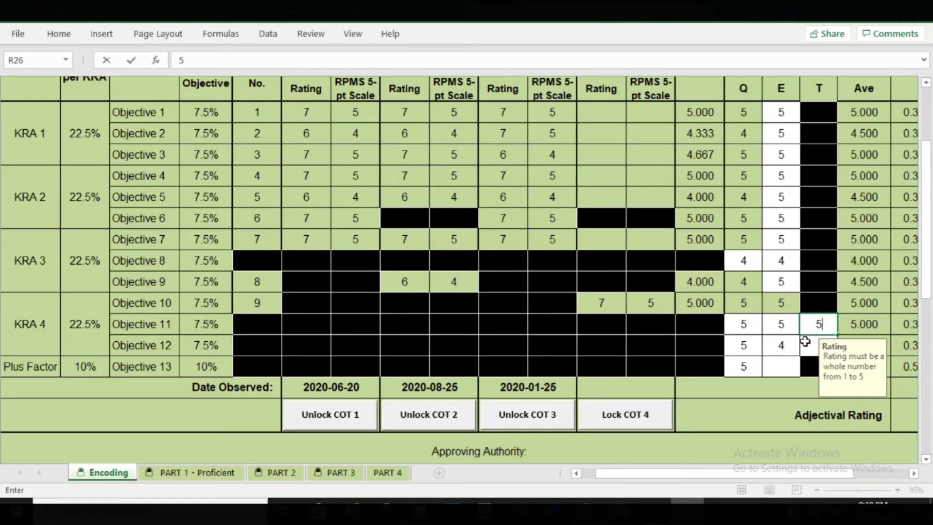
pyautogui.click(806, 344)
pyautogui.write('5')
pyautogui.click(786, 357)
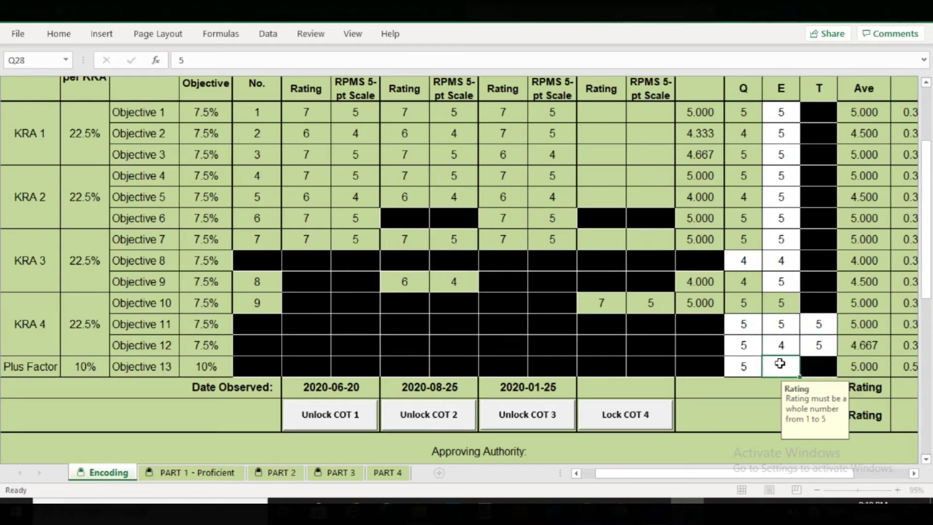
pyautogui.write('5')
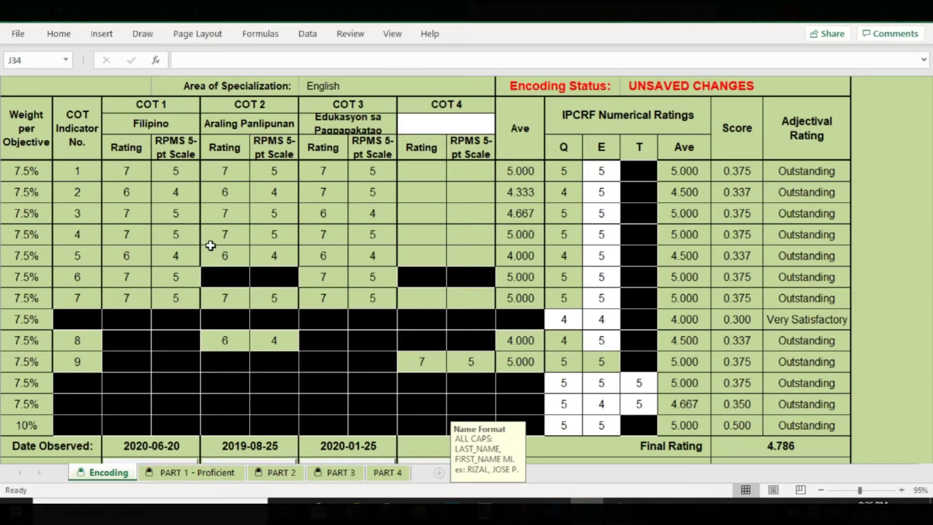
pyautogui.scroll(-1, 210, 246)
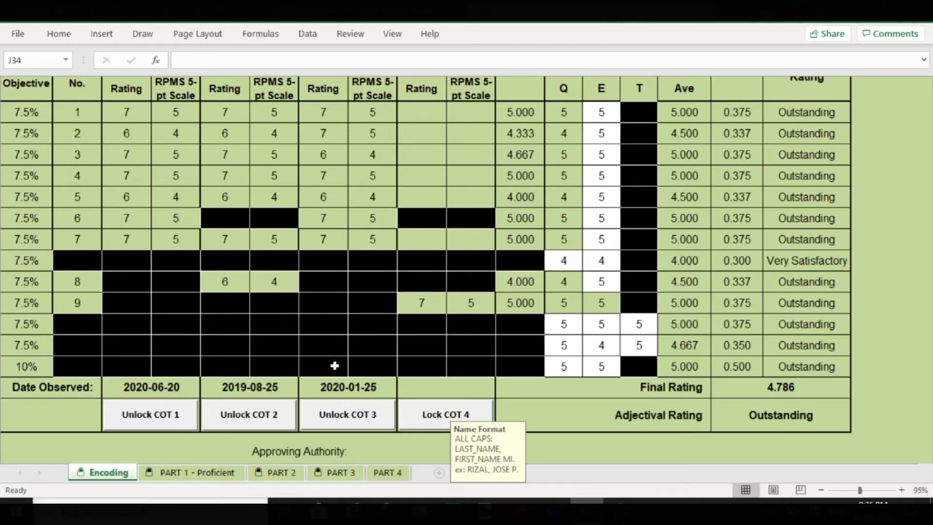
pyautogui.scroll(1, 335, 365)
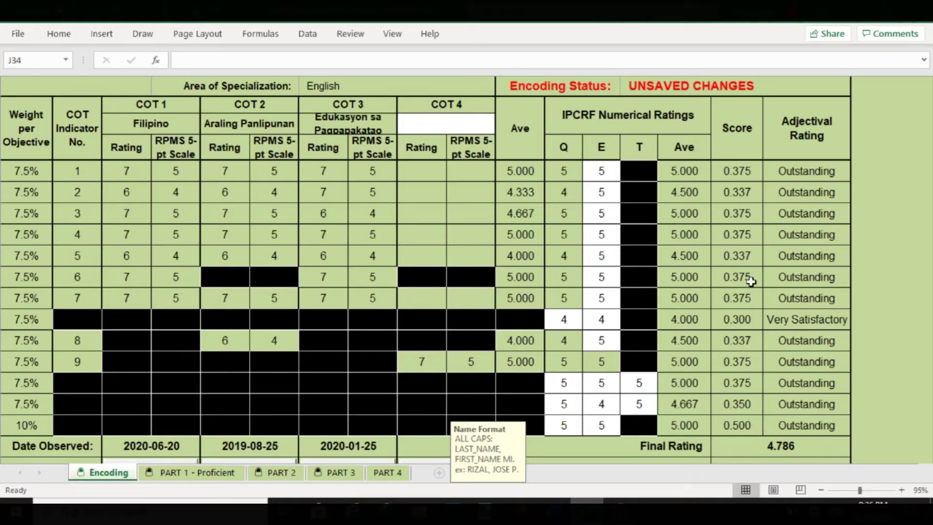
pyautogui.scroll(-1, 751, 281)
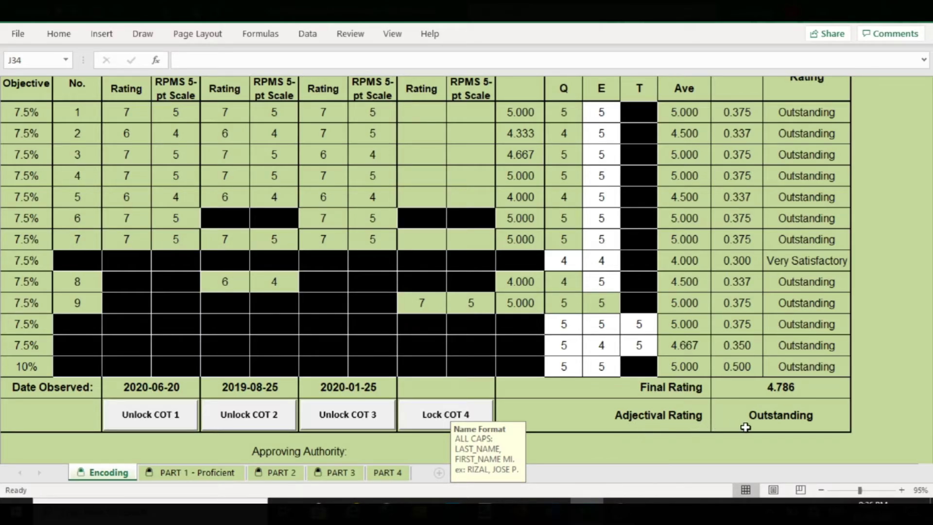
# - Type the approver's full name in capitals in J34 and pick Principal III from J35's dropdown
pyautogui.scroll(-1, 722, 411)
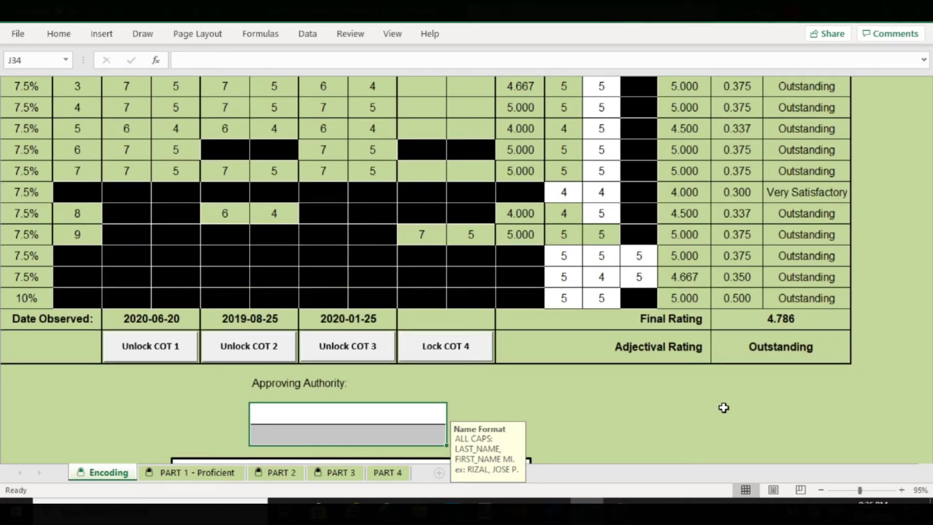
pyautogui.scroll(-1, 725, 401)
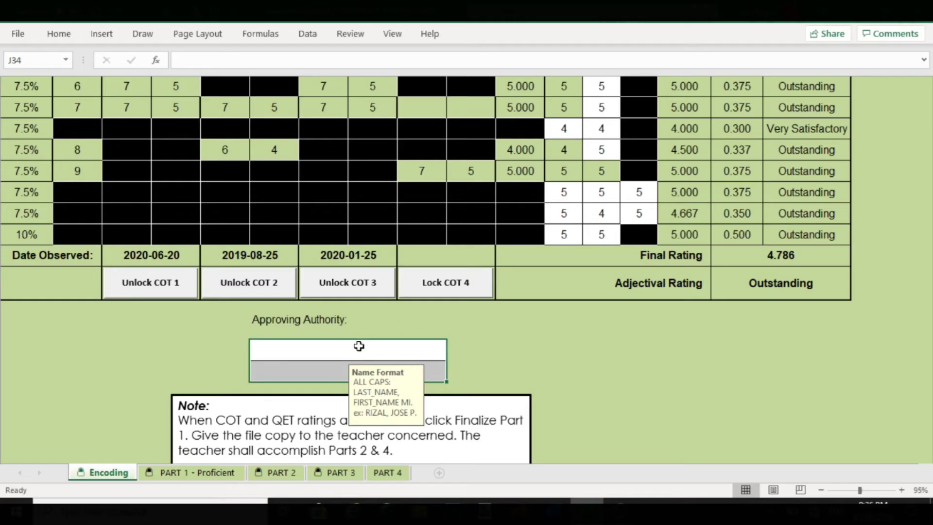
pyautogui.click(361, 346)
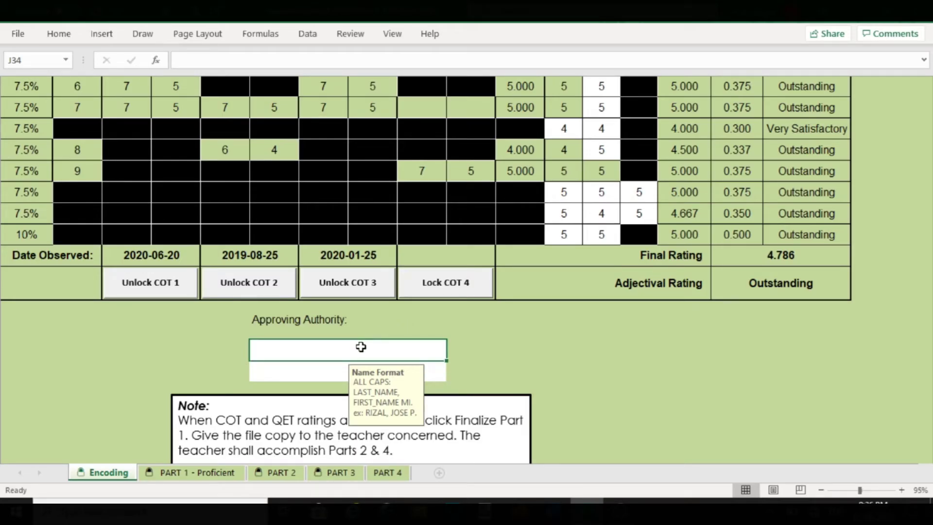
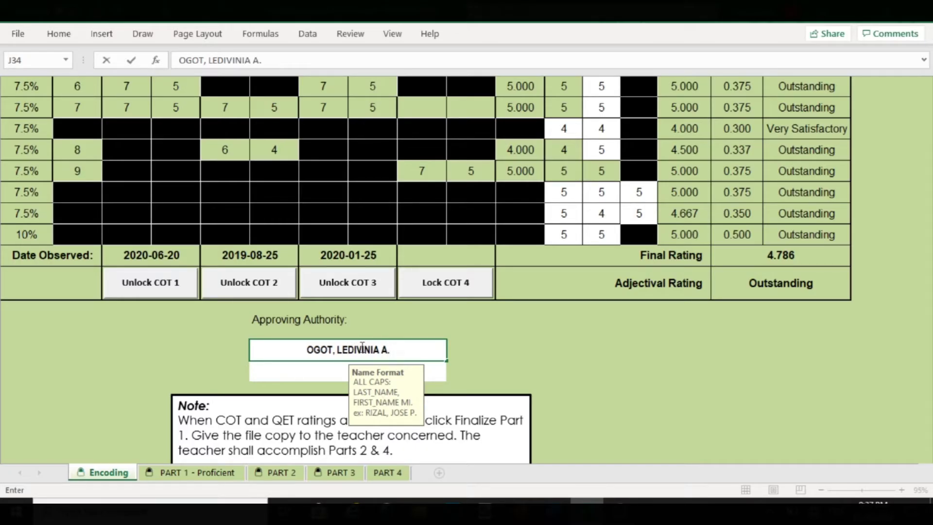
pyautogui.click(334, 378)
pyautogui.click(453, 378)
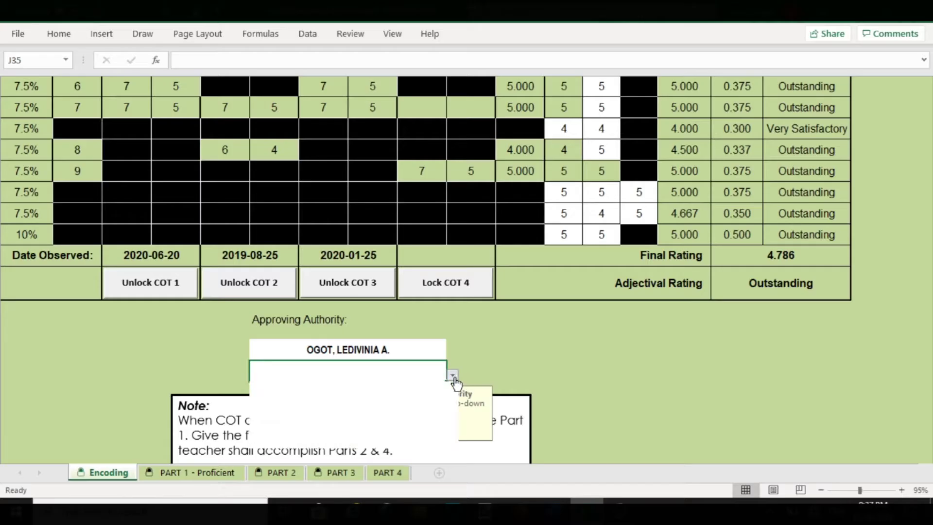
pyautogui.click(311, 441)
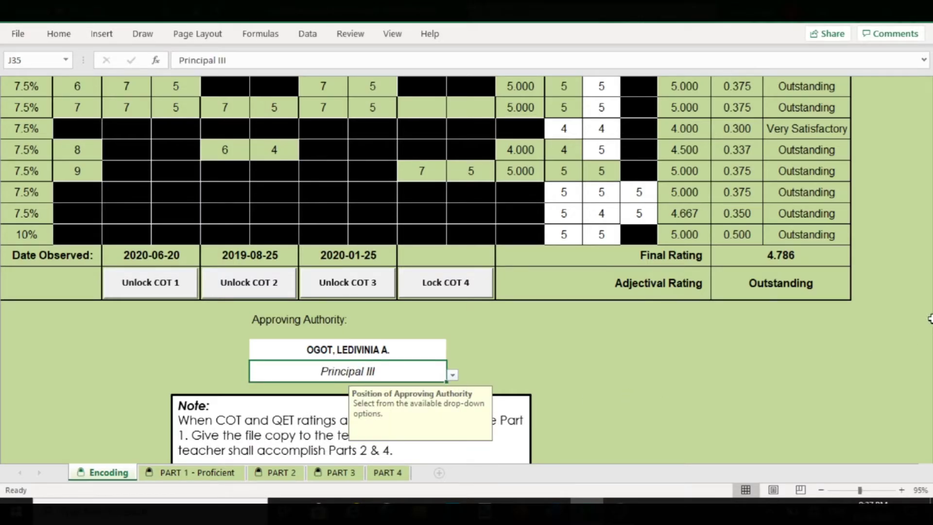
pyautogui.scroll(-1, 700, 394)
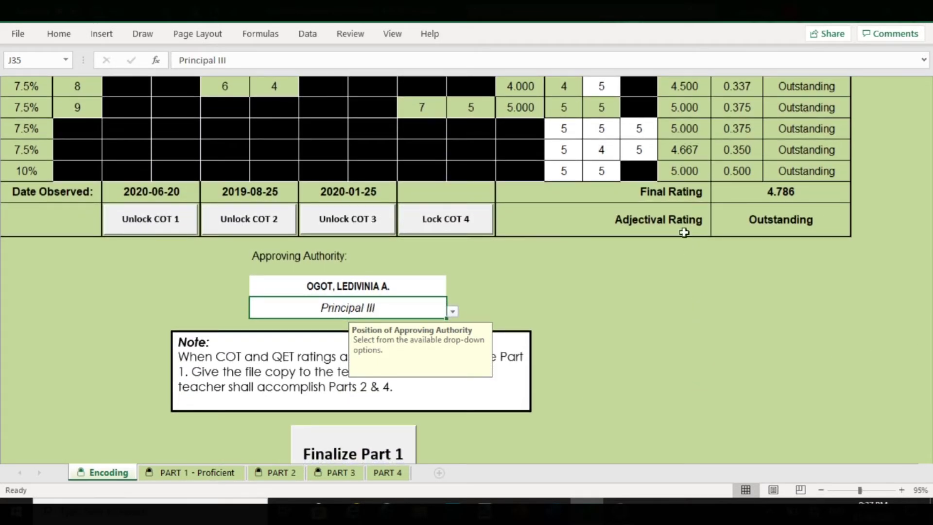
# - Finalize Part 1 despite only three locked COTs, authorizing it with the rater's password
pyautogui.click(638, 154)
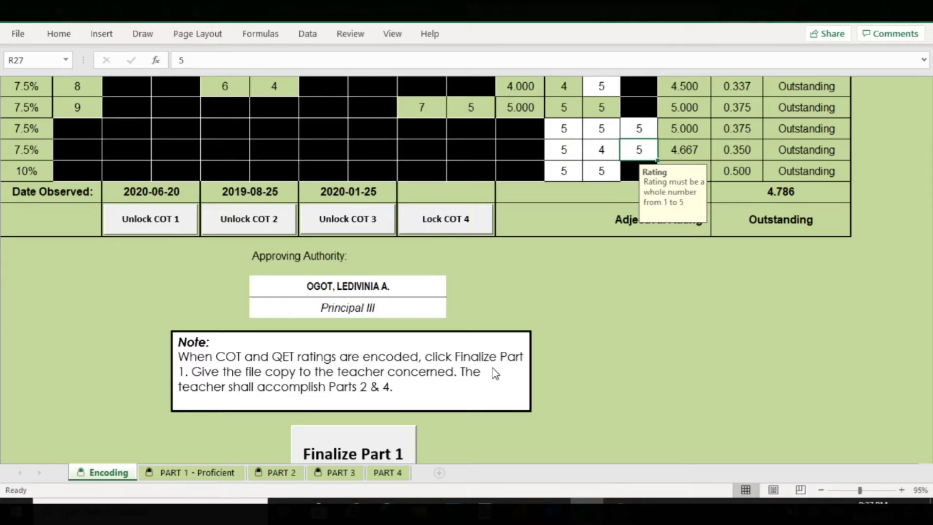
pyautogui.scroll(-1, 495, 372)
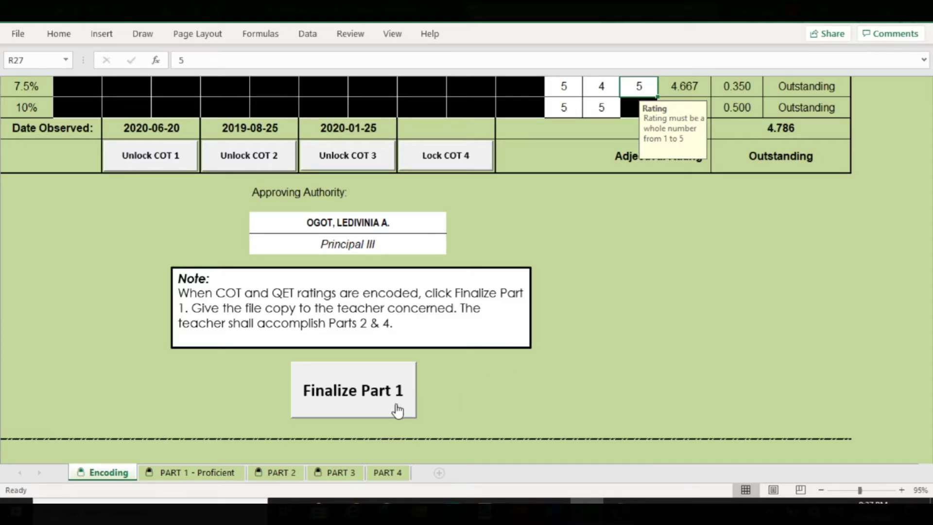
pyautogui.click(363, 404)
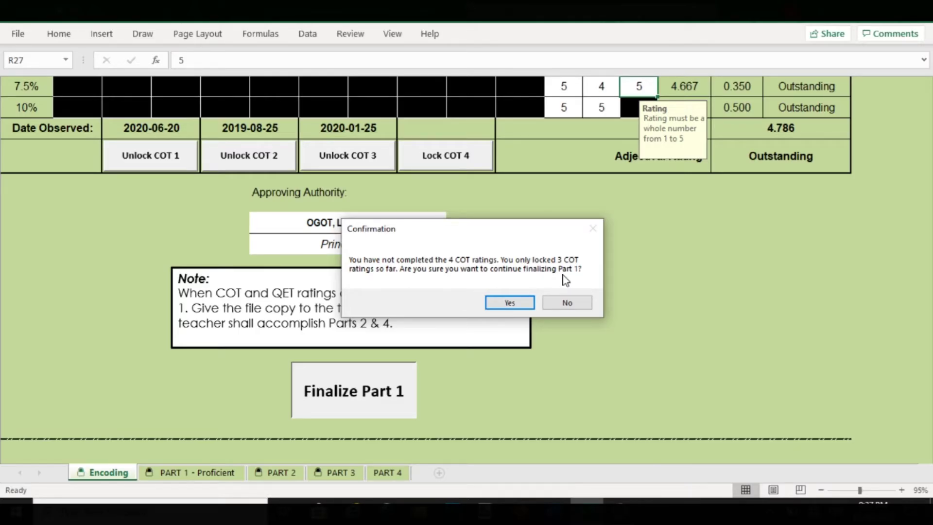
pyautogui.click(510, 303)
pyautogui.write('*')
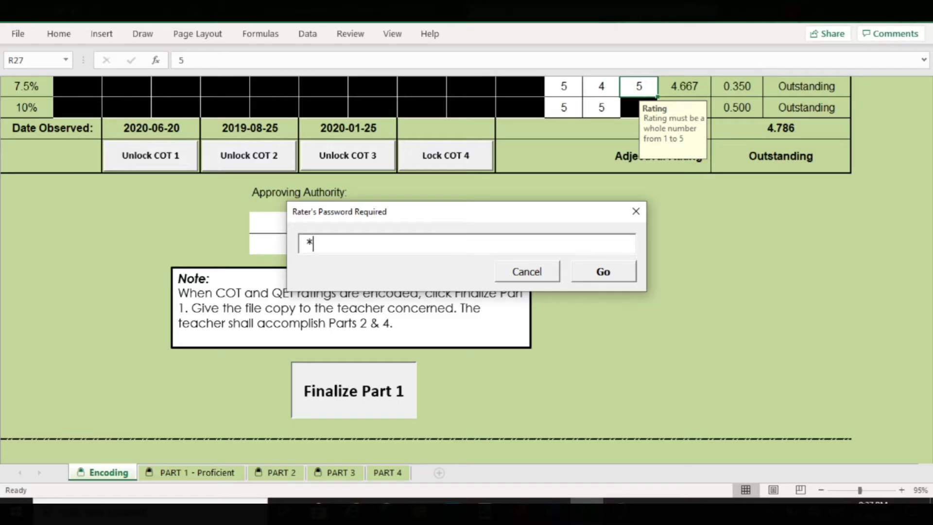
pyautogui.write('*****')
pyautogui.click(610, 274)
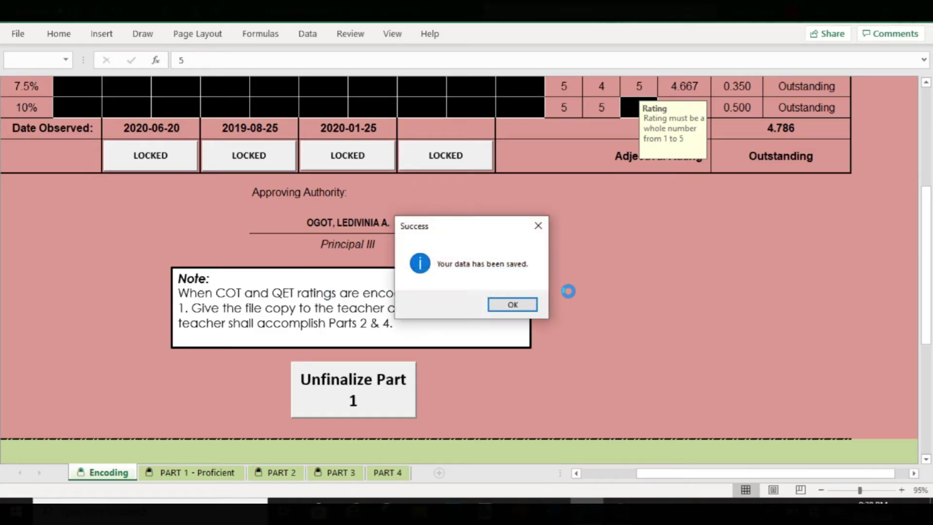
pyautogui.click(529, 306)
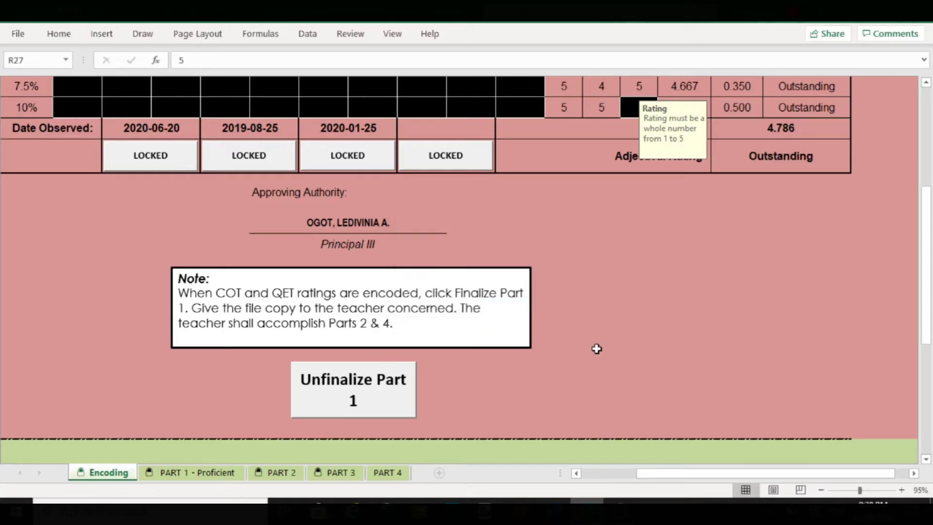
pyautogui.scroll(4, 598, 348)
pyautogui.scroll(7, 597, 348)
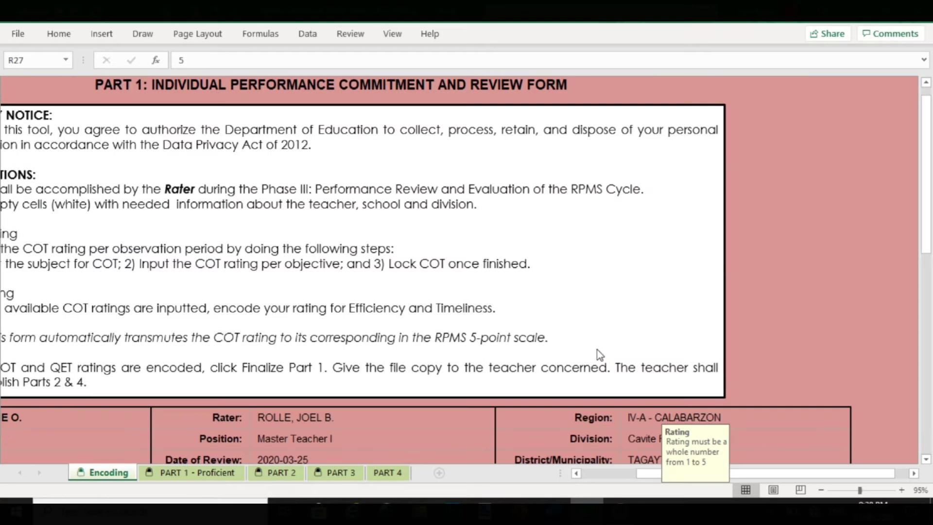
pyautogui.scroll(-9, 597, 349)
pyautogui.scroll(-4, 597, 348)
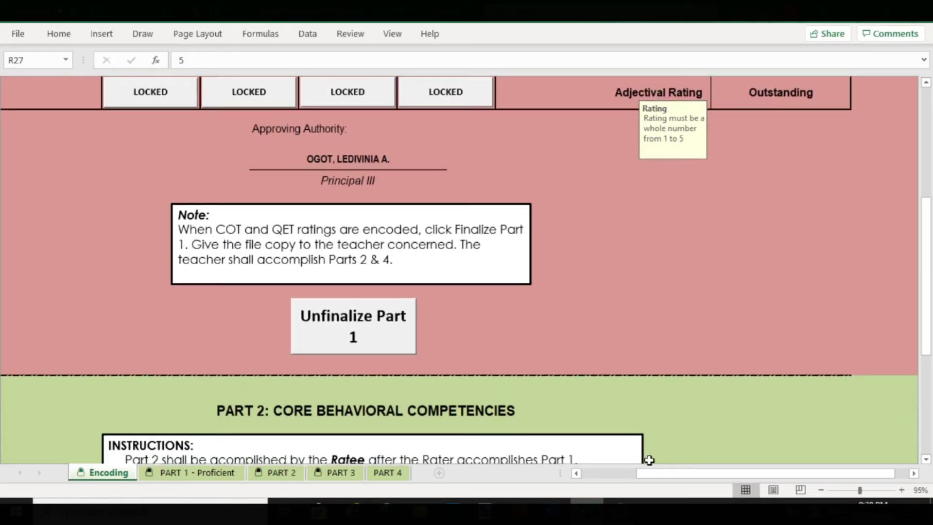
pyautogui.moveTo(673, 477); pyautogui.dragTo(631, 478)
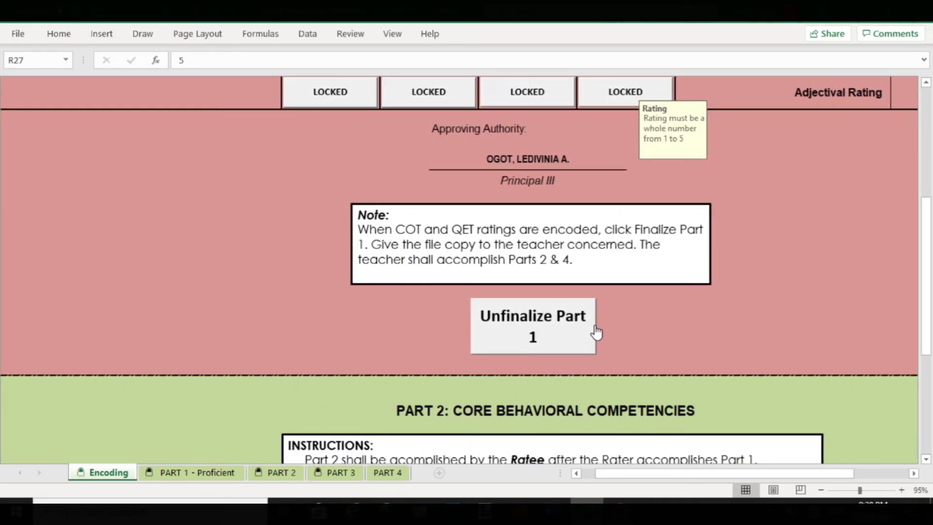
pyautogui.scroll(-3, 596, 330)
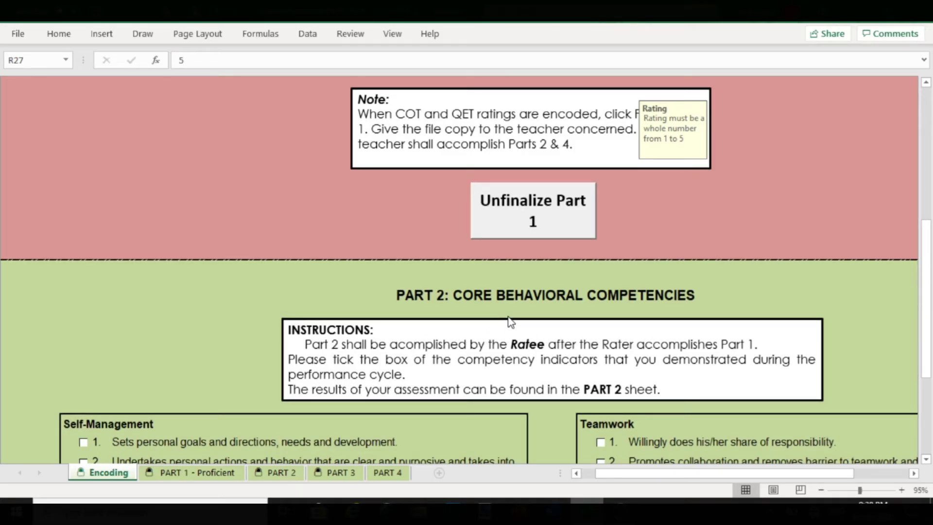
pyautogui.scroll(-5, 601, 323)
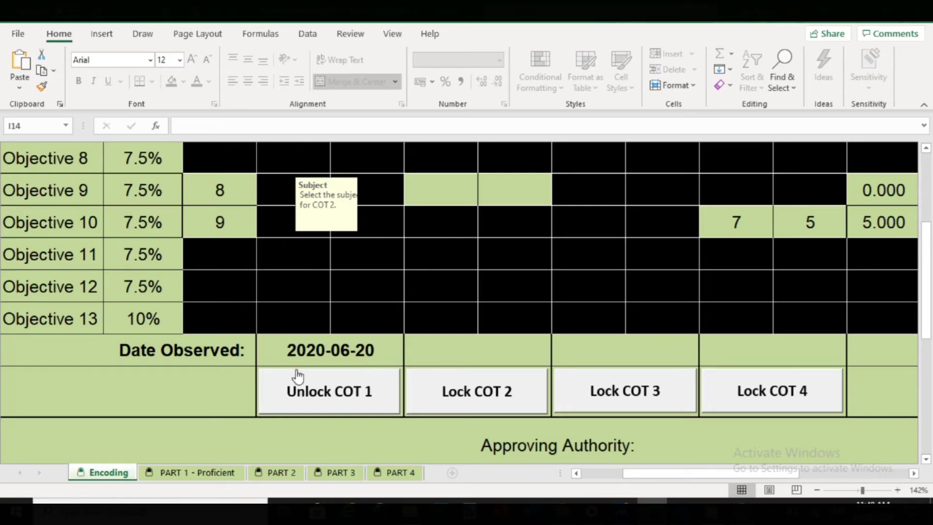
# - Unlock COT 1 with the rater's password and change its Date Observed year to 2019
pyautogui.click(335, 395)
pyautogui.write('**')
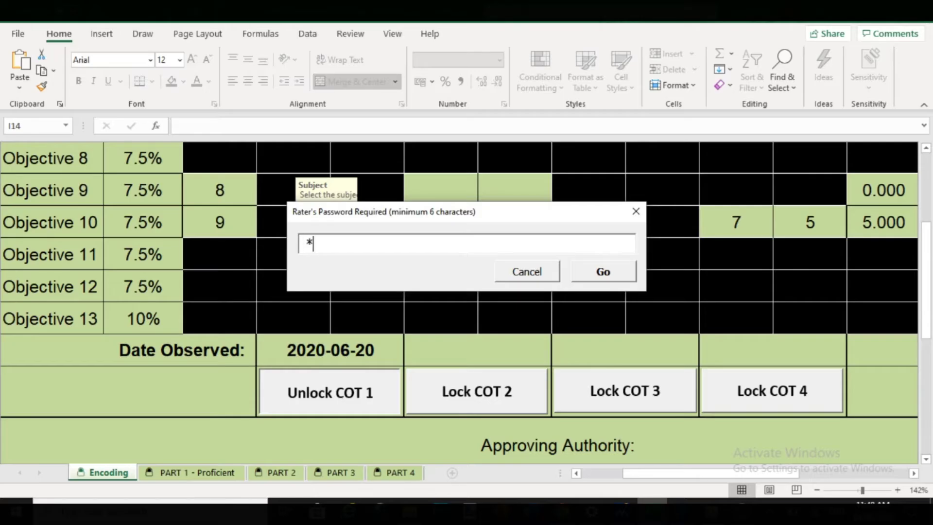
pyautogui.write('****')
pyautogui.click(585, 280)
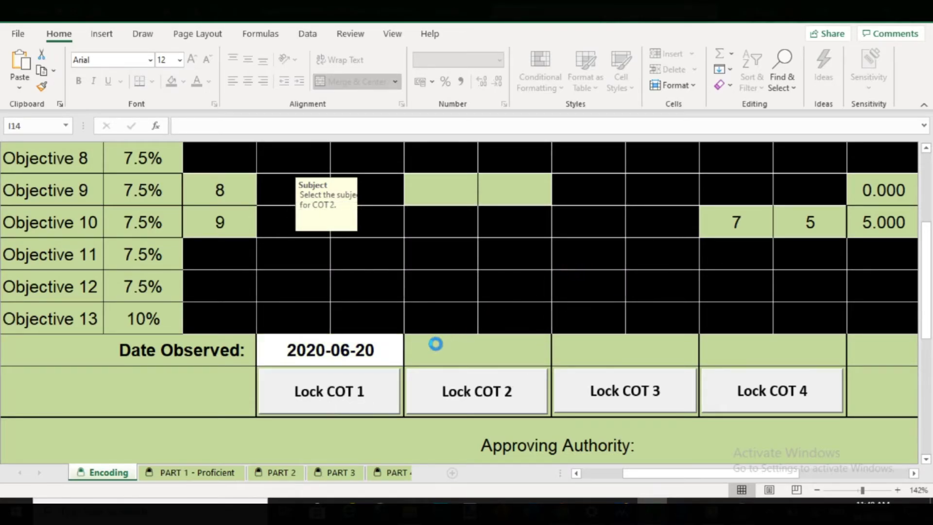
pyautogui.click(318, 349)
pyautogui.doubleClick(318, 349)
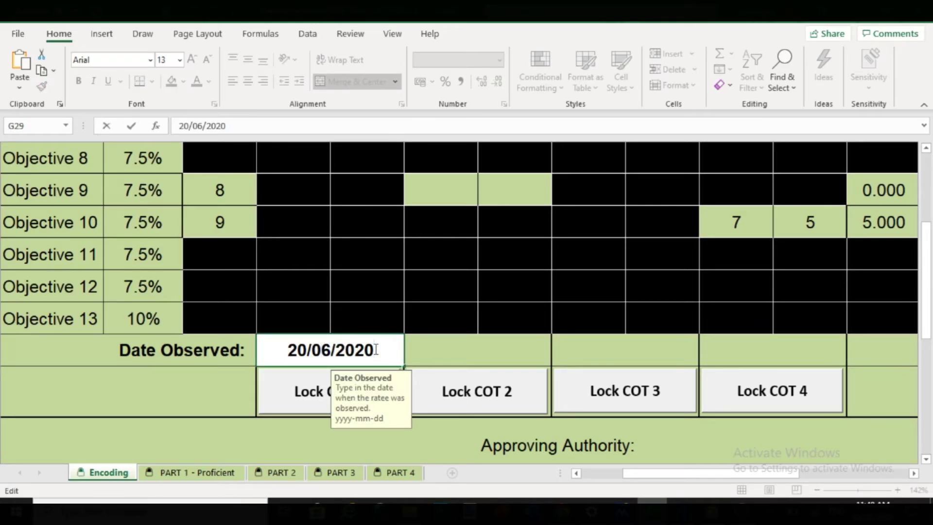
pyautogui.press('BackSpace')
pyautogui.press('BackSpace')
pyautogui.write('19')
# - Relock COT 1 using the rater's password
pyautogui.click(285, 391)
pyautogui.write('*****')
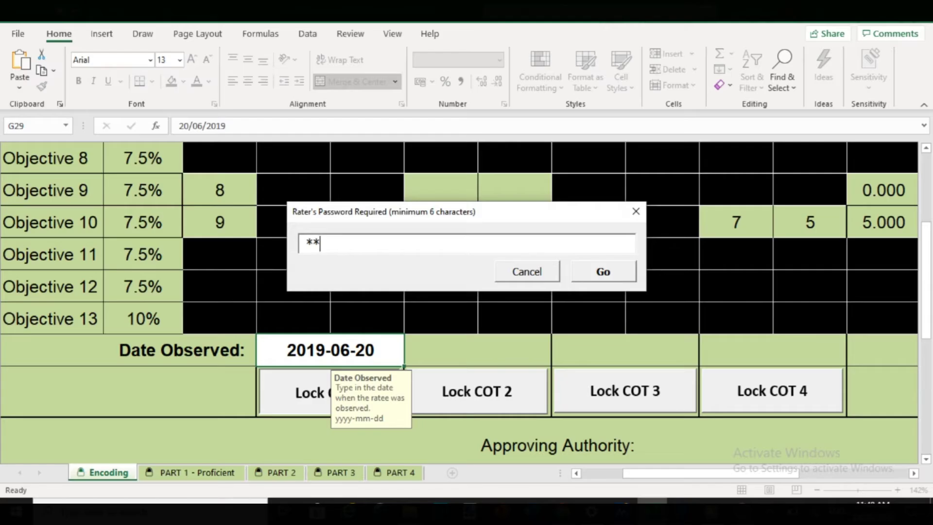
pyautogui.write('*')
pyautogui.click(595, 275)
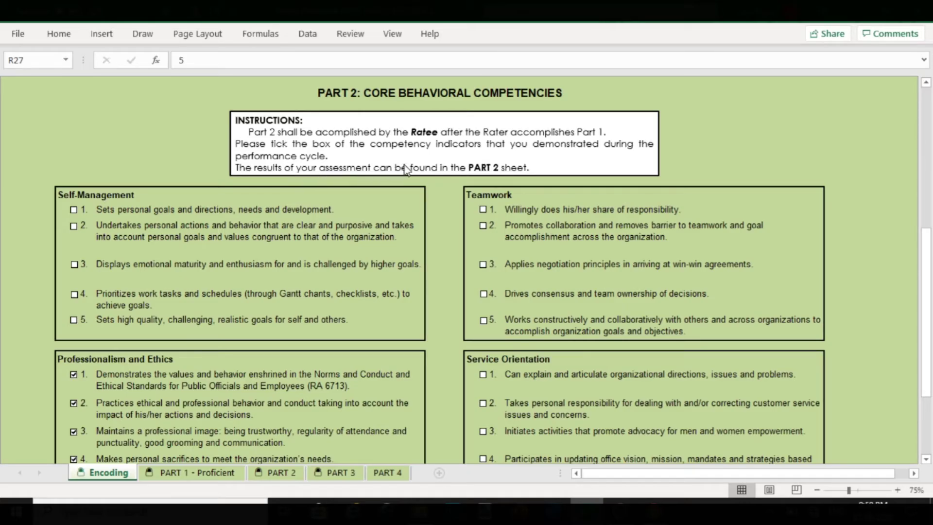
# - Tick Self-Management indicators 1–4 and Teamwork indicators 1–4
pyautogui.click(74, 210)
pyautogui.click(73, 226)
pyautogui.click(74, 265)
pyautogui.click(74, 295)
pyautogui.click(483, 209)
pyautogui.click(482, 226)
pyautogui.click(483, 265)
pyautogui.click(484, 293)
# - Tick Service Orientation indicators 2–4 and Innovation indicators 1–3
pyautogui.scroll(-5, 486, 295)
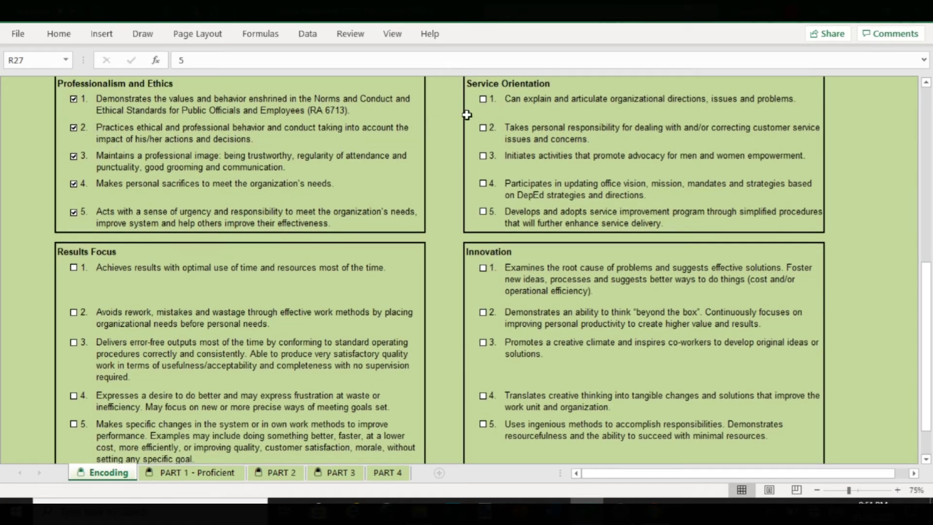
pyautogui.click(484, 128)
pyautogui.click(483, 155)
pyautogui.click(483, 183)
pyautogui.click(483, 267)
pyautogui.click(484, 313)
pyautogui.click(483, 343)
# - Tick Results Focus indicators 2–5 and Innovation indicator 5
pyautogui.click(74, 312)
pyautogui.click(73, 342)
pyautogui.click(74, 396)
pyautogui.click(74, 424)
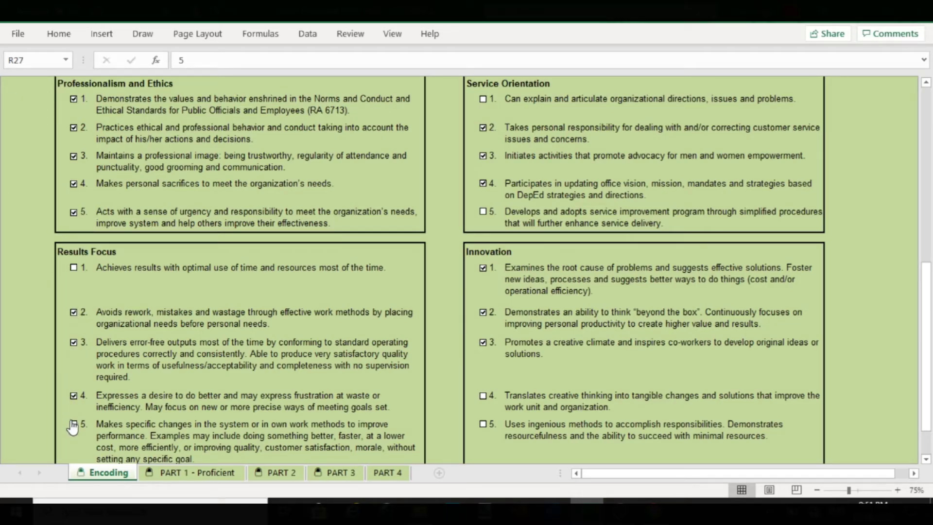
pyautogui.click(483, 424)
pyautogui.scroll(-5, 436, 364)
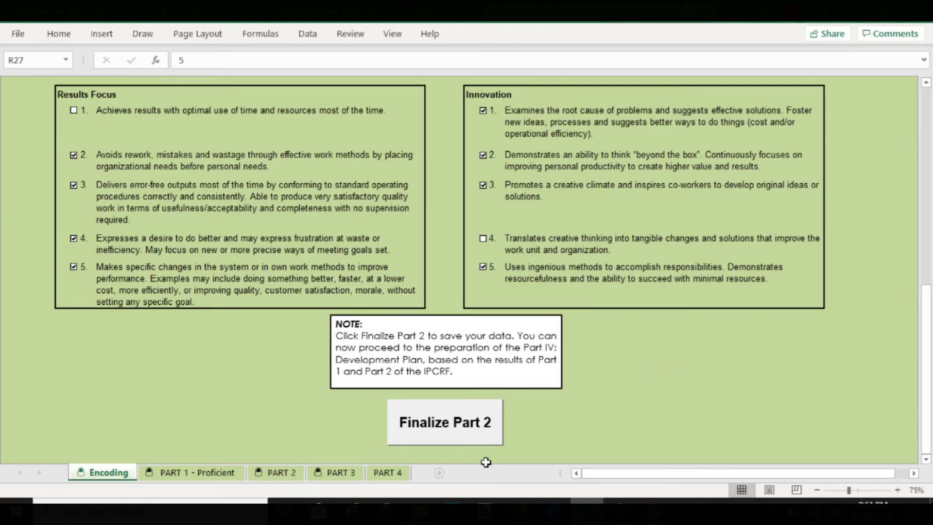
# - Finalize Part 2 by setting a new ratee password and acknowledging the data-saved message
pyautogui.click(469, 427)
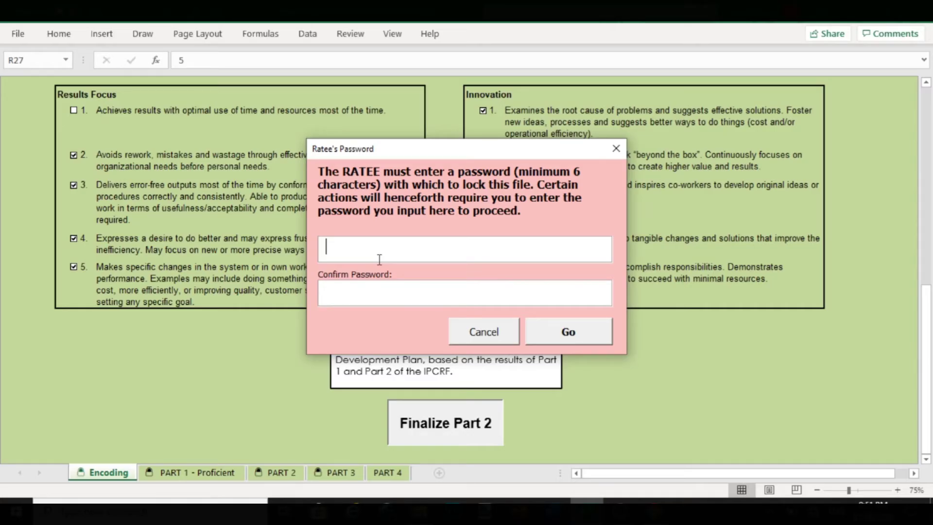
pyautogui.write('***********')
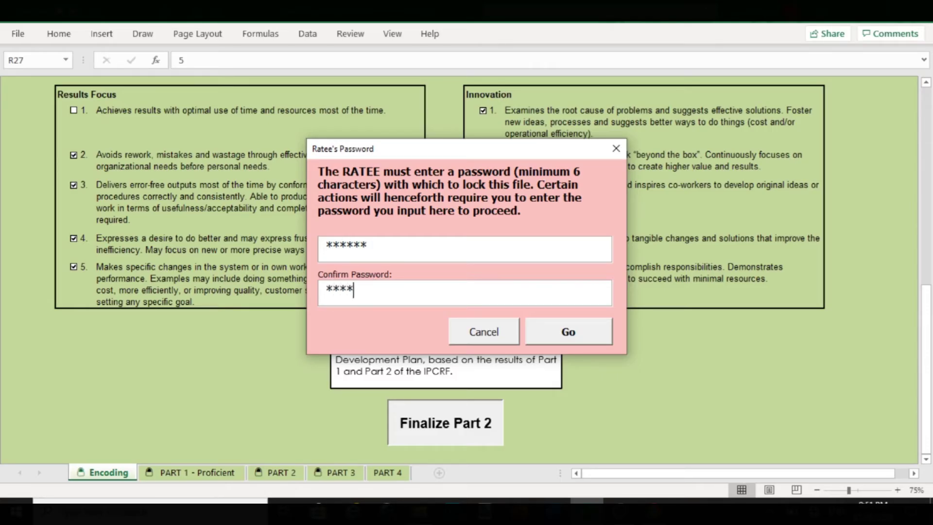
pyautogui.write('*')
pyautogui.click(557, 342)
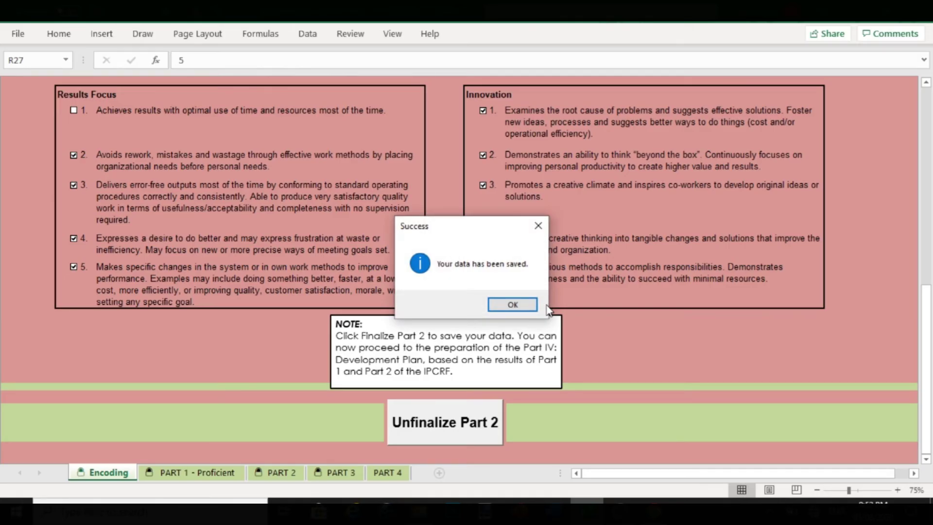
pyautogui.click(525, 304)
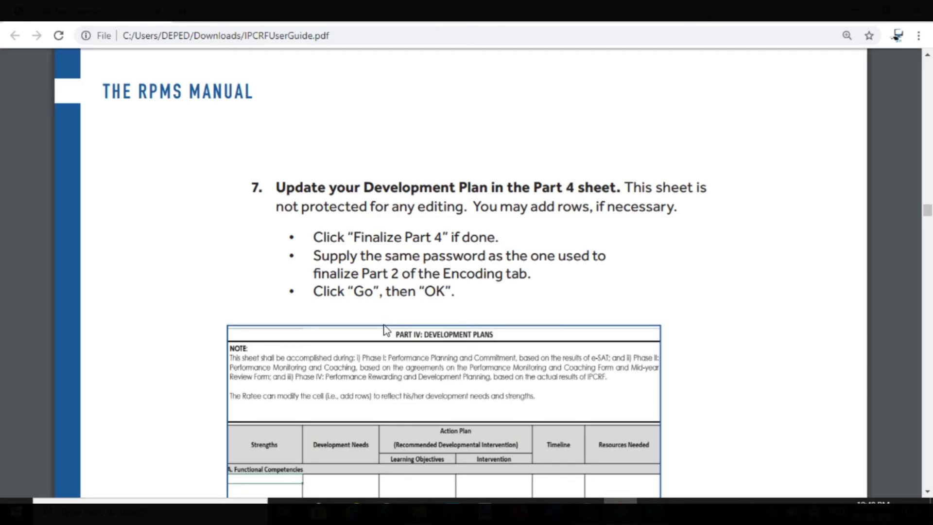
# - Scroll the user guide to step 7 on the Part 4 development plan, then return to Excel
pyautogui.scroll(-3, 445, 291)
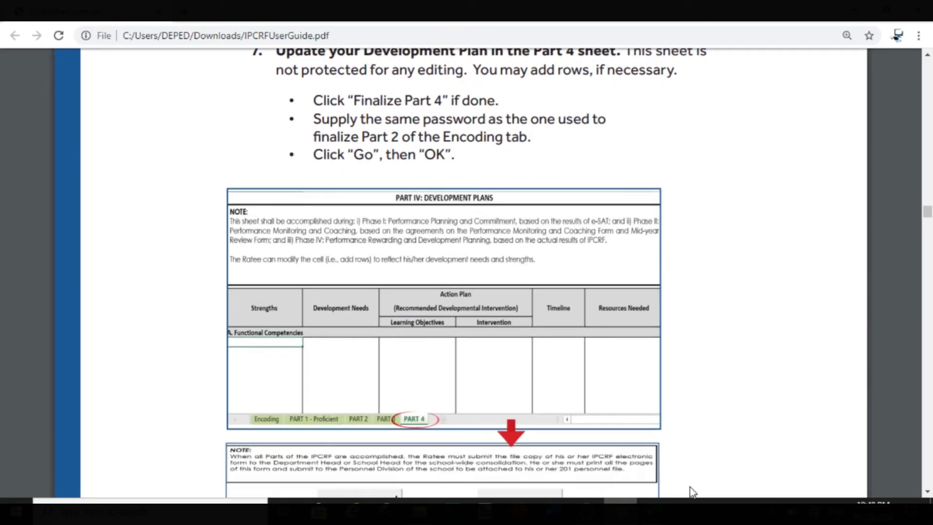
pyautogui.click(654, 501)
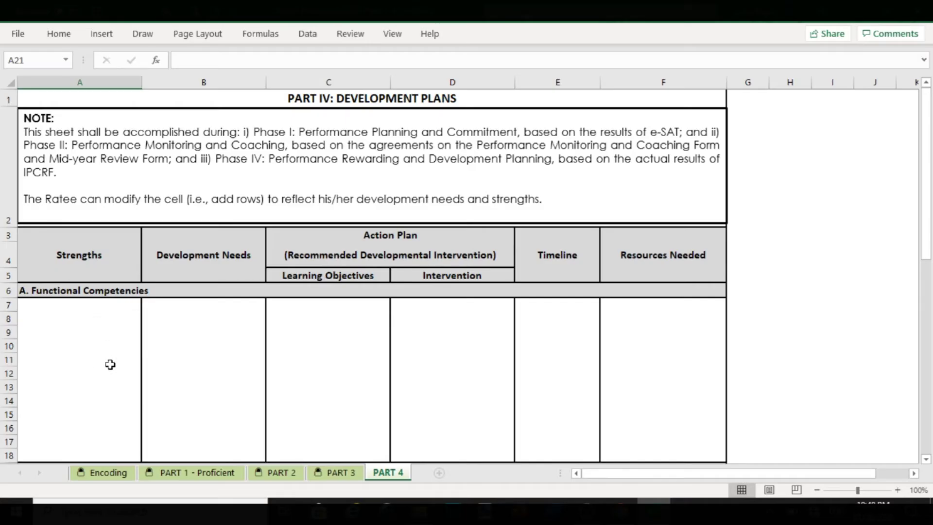
# - Insert an entire new row at A9 under Strengths
pyautogui.scroll(-1, 108, 365)
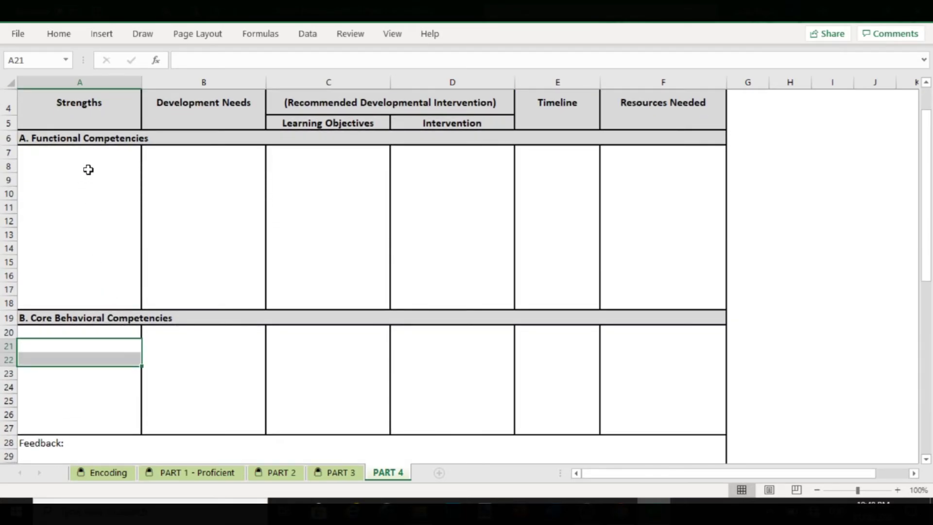
pyautogui.moveTo(102, 176)
pyautogui.mouseDown()
pyautogui.moveTo(103, 196)
pyautogui.moveTo(109, 179)
pyautogui.mouseUp()
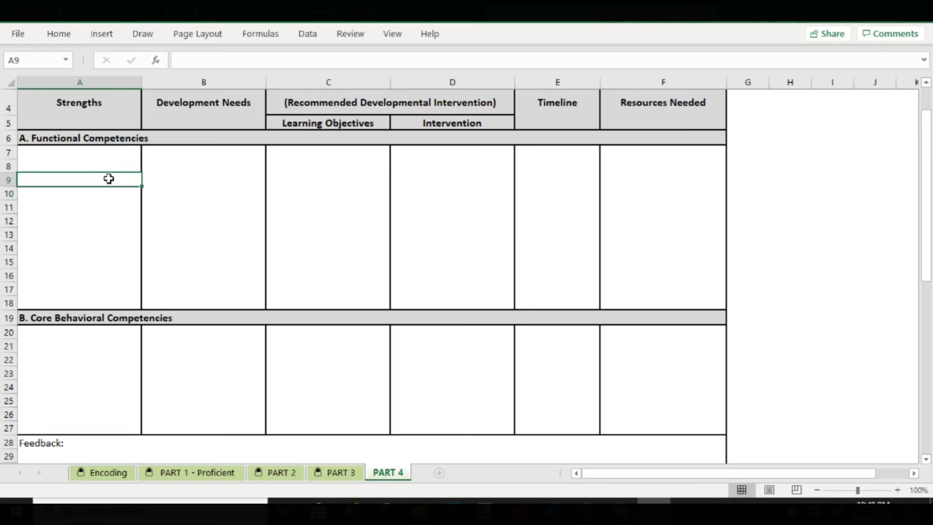
pyautogui.rightClick(110, 181)
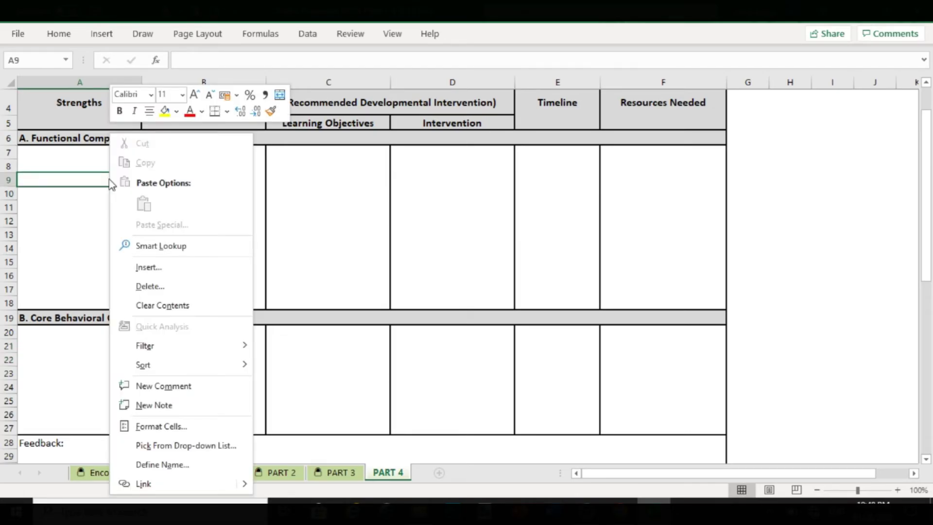
pyautogui.click(154, 268)
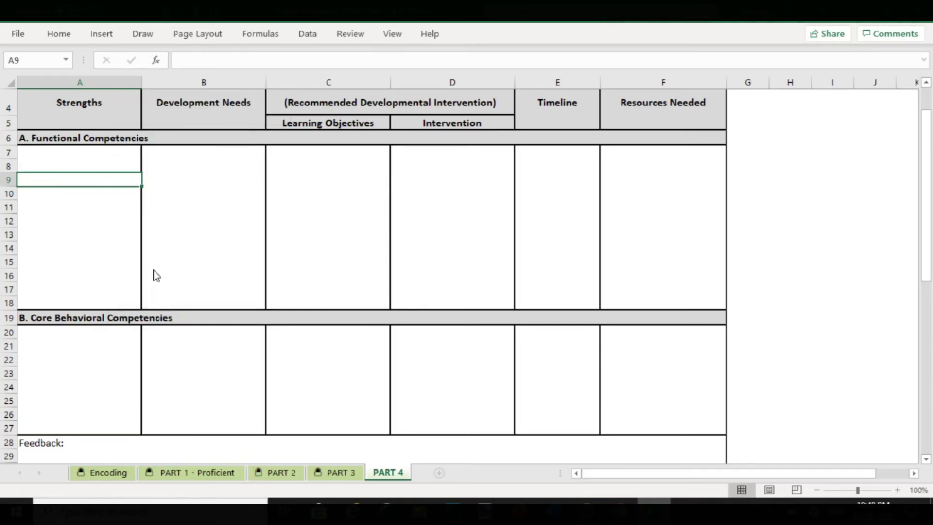
pyautogui.click(147, 271)
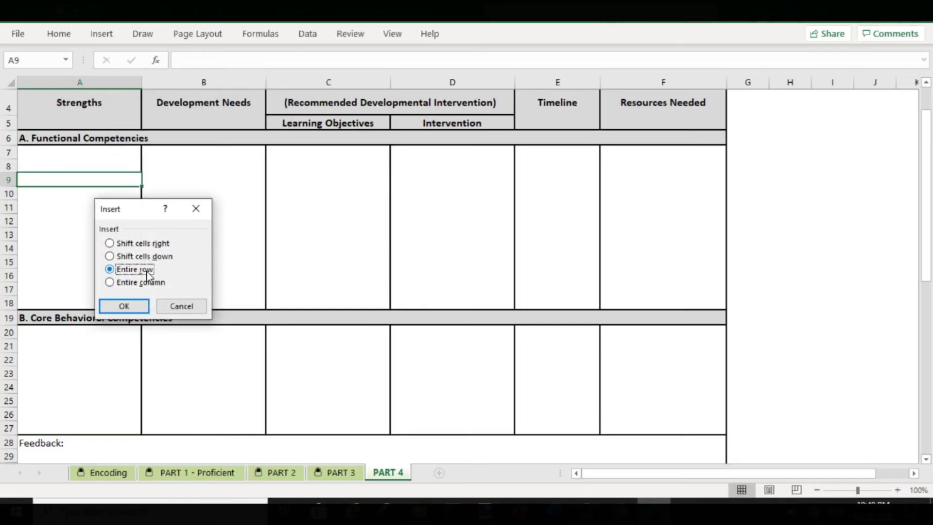
pyautogui.click(124, 303)
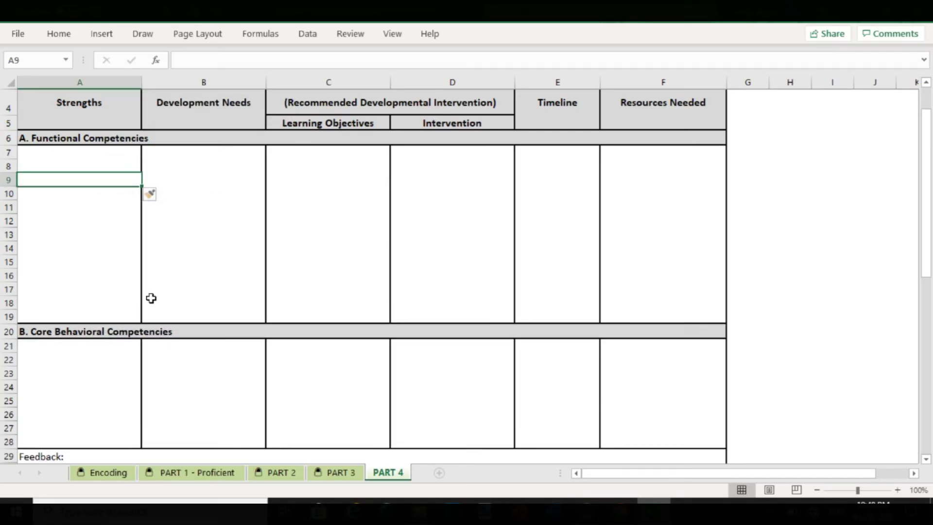
# - Insert an entire new row at A22 in the Core Behavioral Competencies section
pyautogui.scroll(-2, 153, 296)
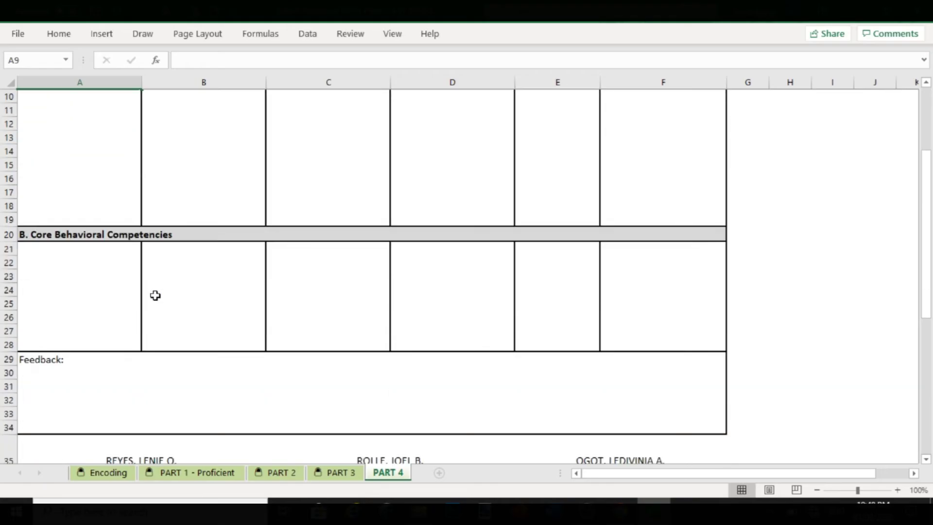
pyautogui.click(93, 261)
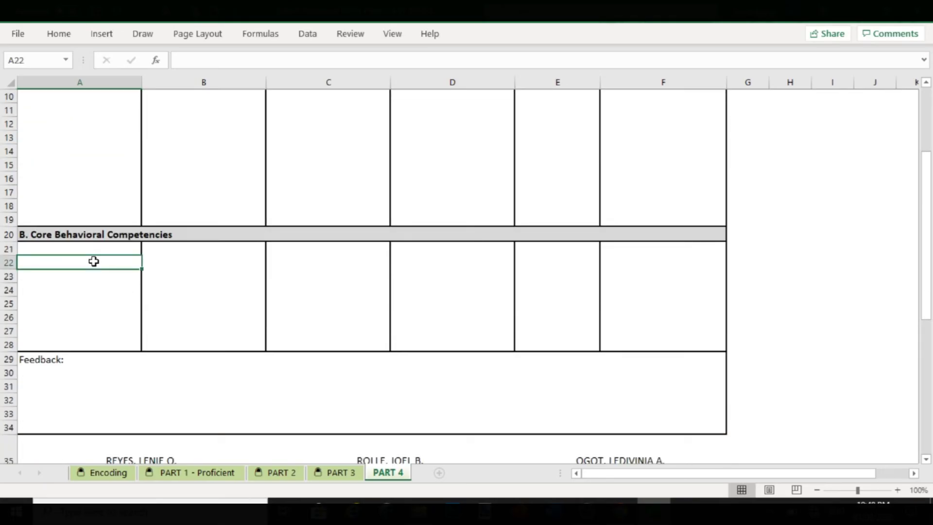
pyautogui.rightClick(94, 262)
pyautogui.click(117, 268)
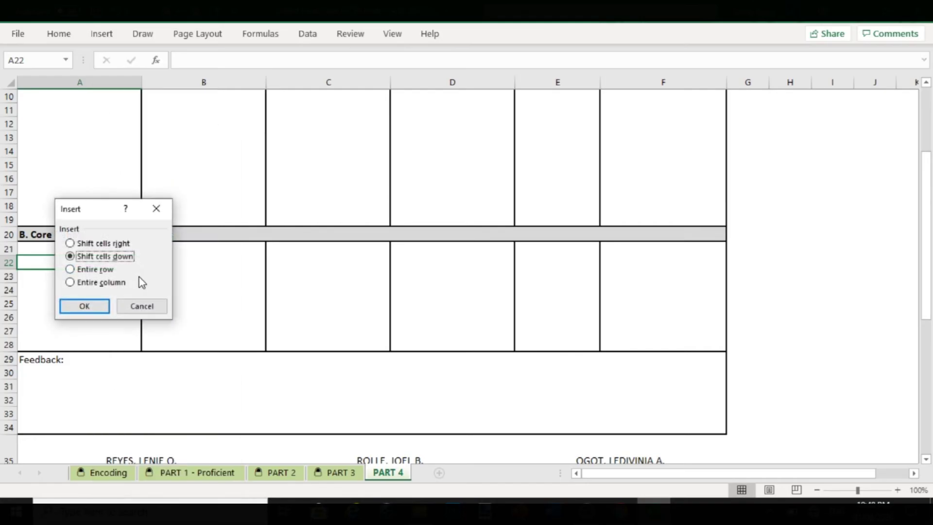
pyautogui.click(107, 271)
pyautogui.click(97, 306)
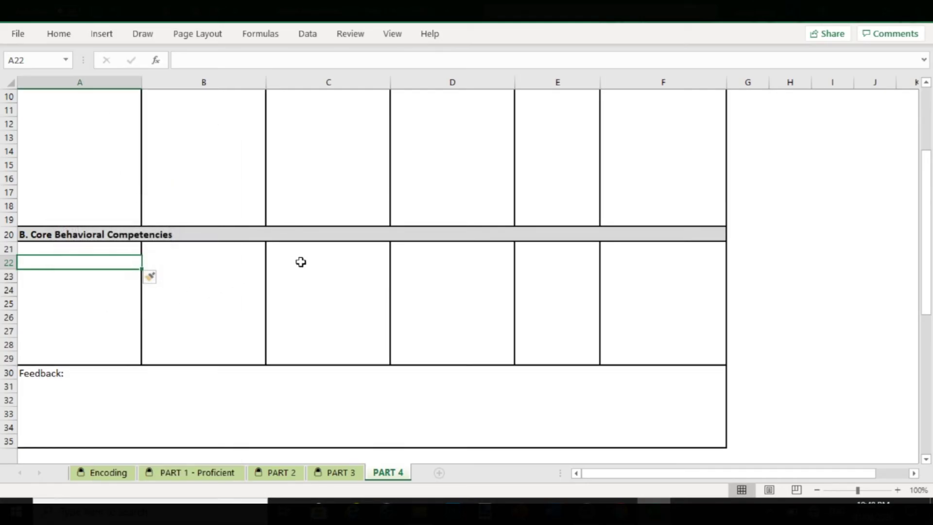
pyautogui.scroll(-6, 348, 298)
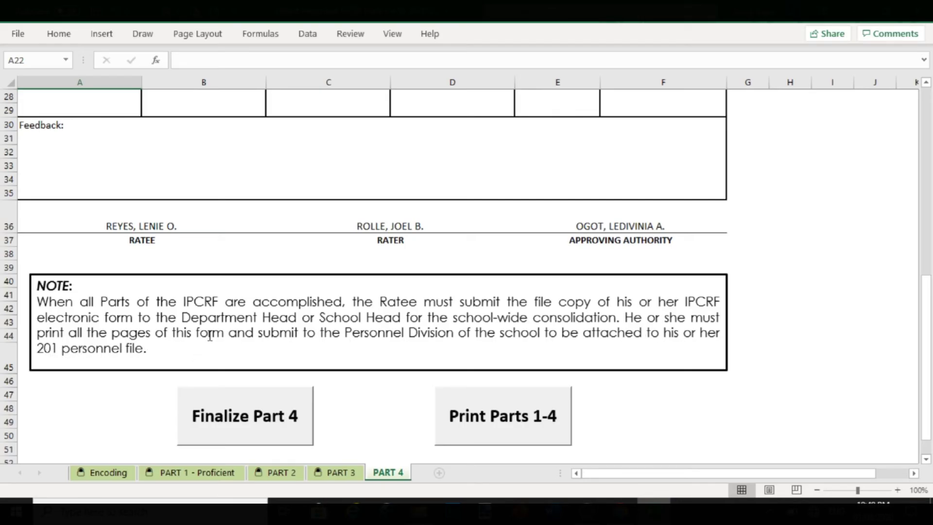
# - Finalize Part 4 with the ratee's password and acknowledge the locked-and-finalized message
pyautogui.click(275, 431)
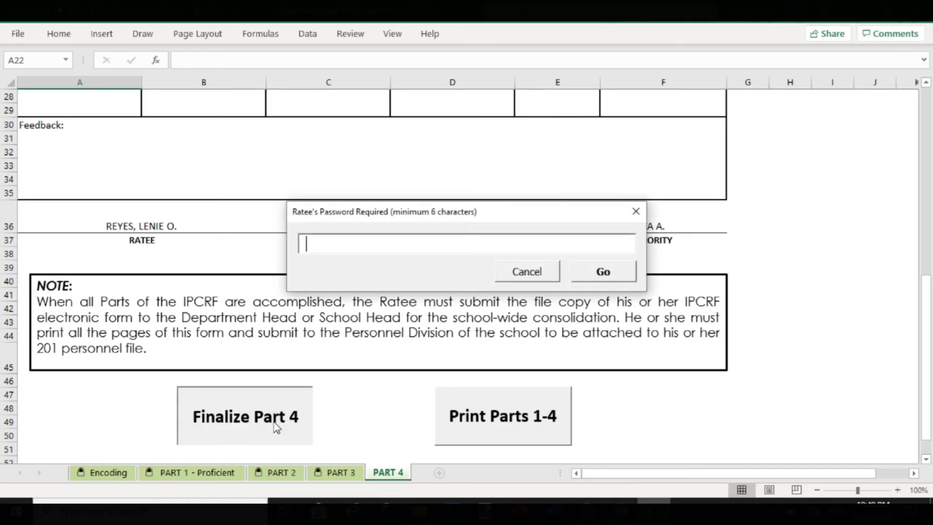
pyautogui.write('******')
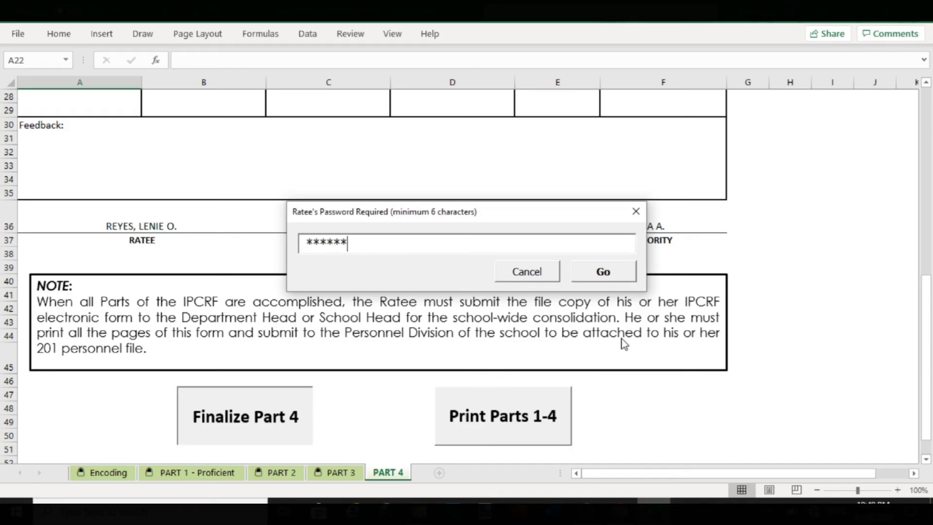
pyautogui.click(592, 269)
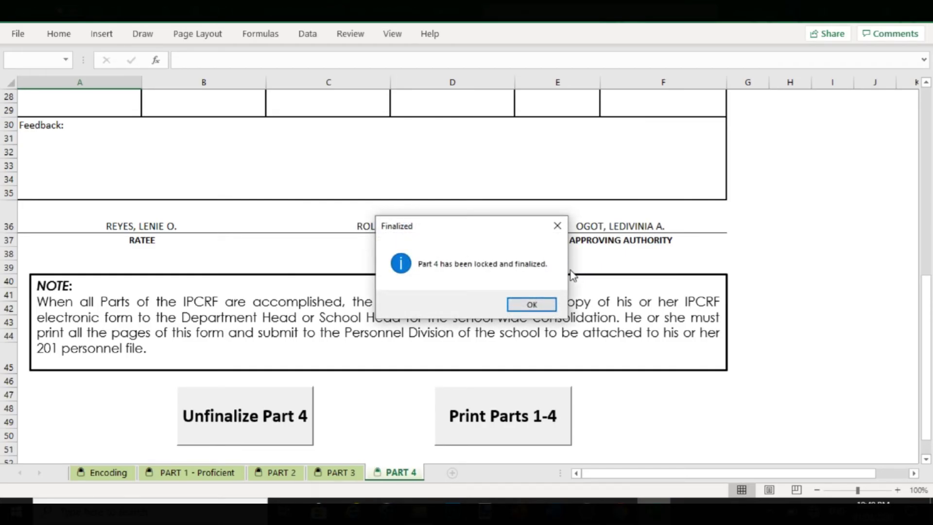
pyautogui.click(546, 306)
pyautogui.click(621, 511)
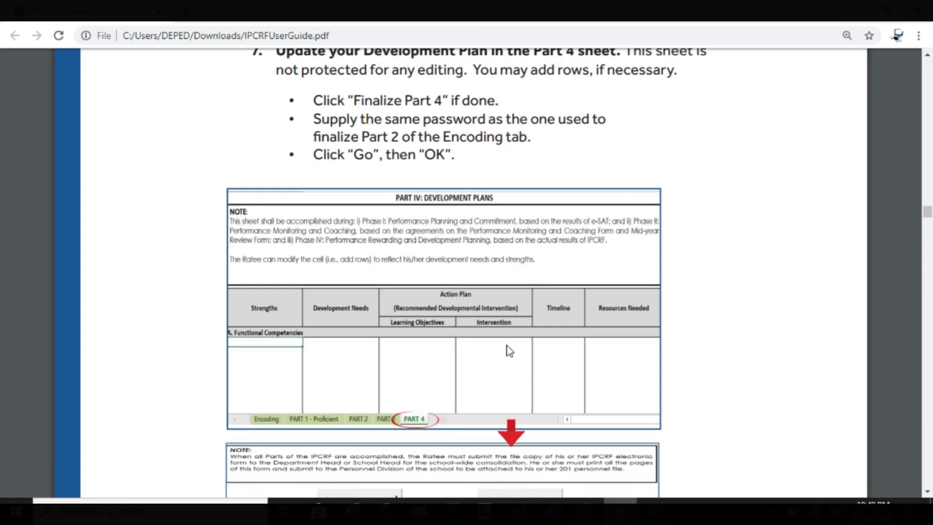
# - Scroll the IPCRF user guide to step 8, Print Parts 1-4, then return to Excel
pyautogui.scroll(-15, 497, 343)
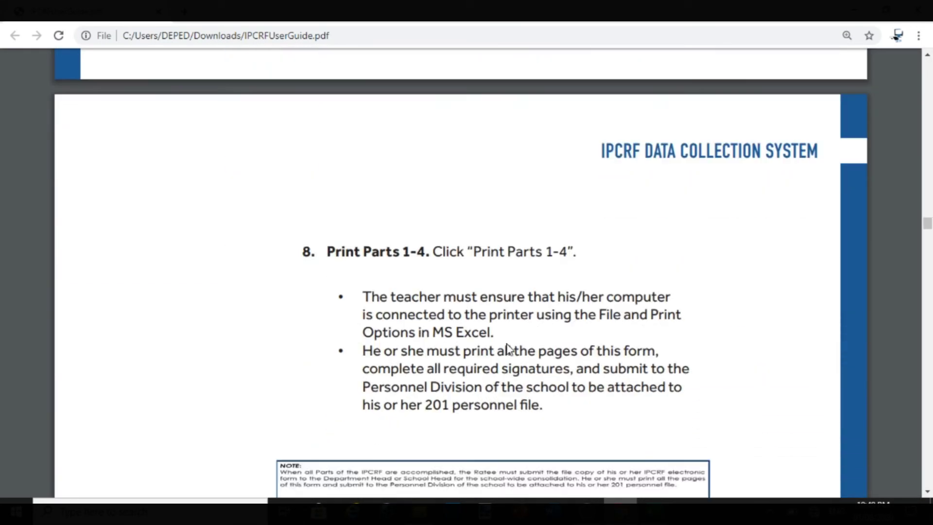
pyautogui.scroll(-1, 507, 344)
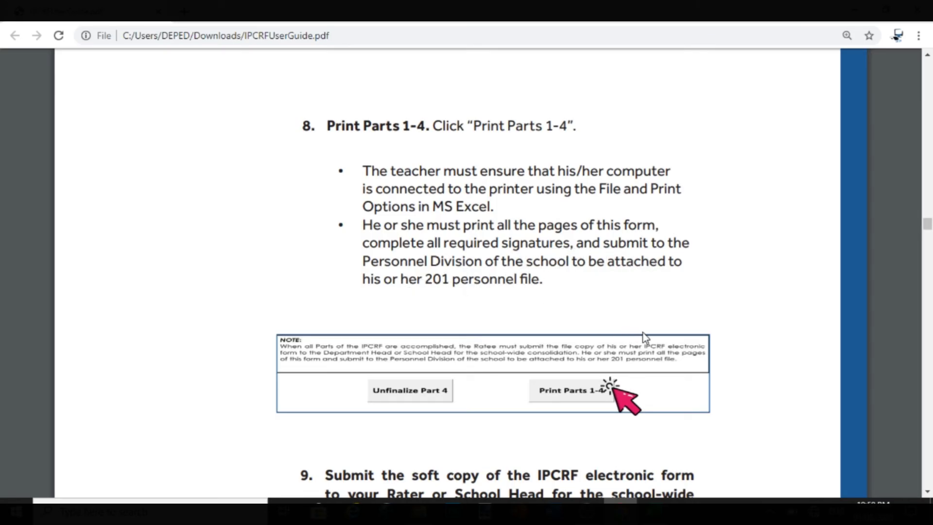
pyautogui.scroll(-2, 643, 333)
pyautogui.scroll(3, 643, 332)
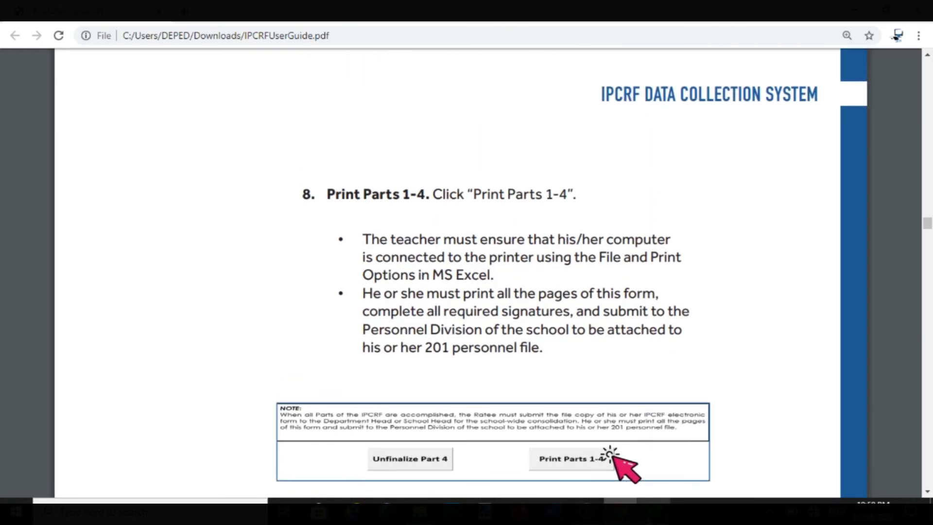
pyautogui.click(654, 513)
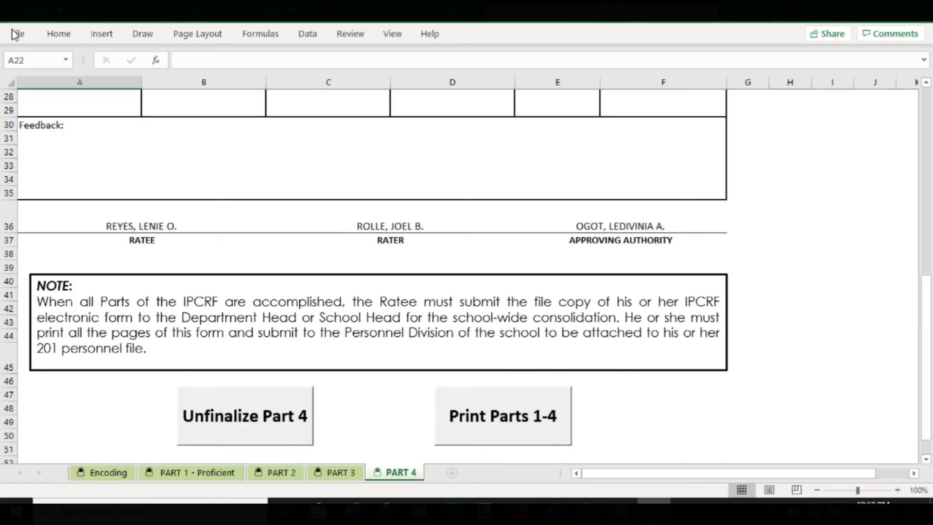
# - Switch back to the IPCRF user guide PDF in Chrome with Alt+Tab
pyautogui.hotkey('alt', 'Tab')
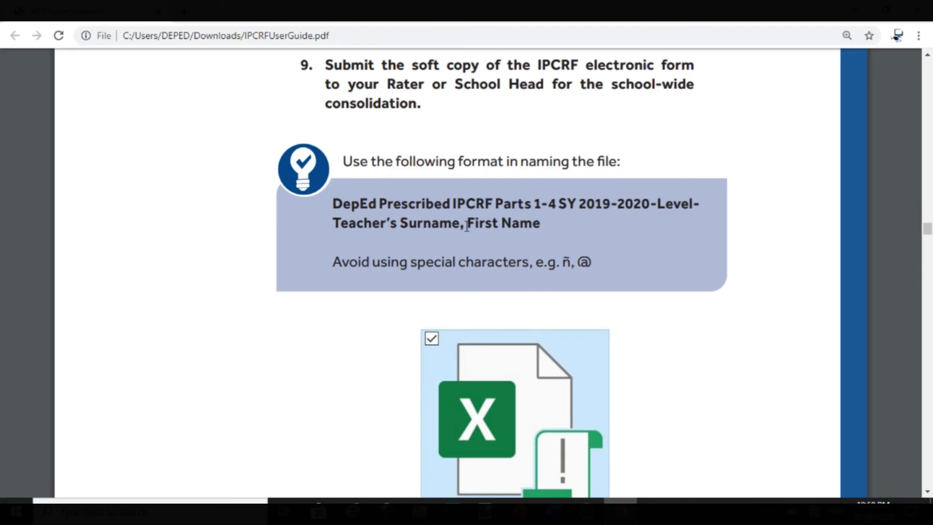
# - Scroll the user guide down to step 9's file-naming format and example file name
pyautogui.scroll(-3, 527, 250)
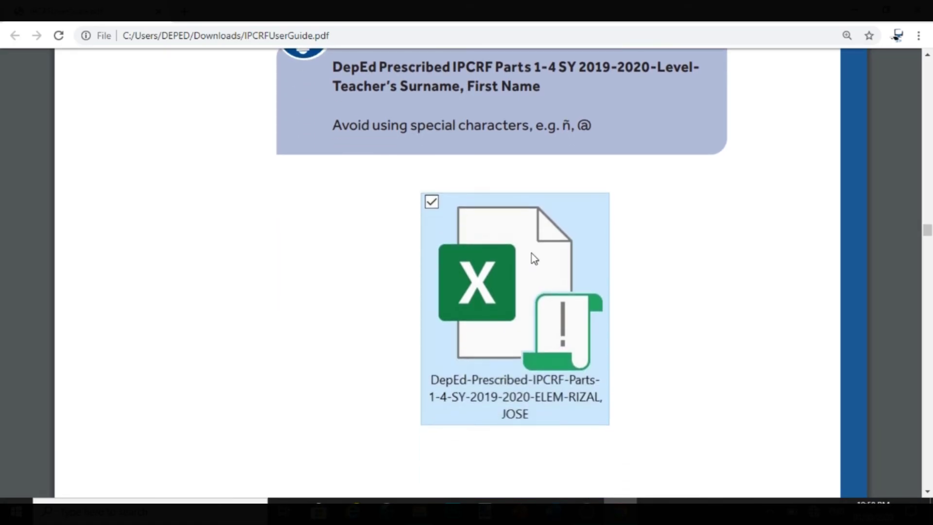
pyautogui.scroll(-1, 582, 311)
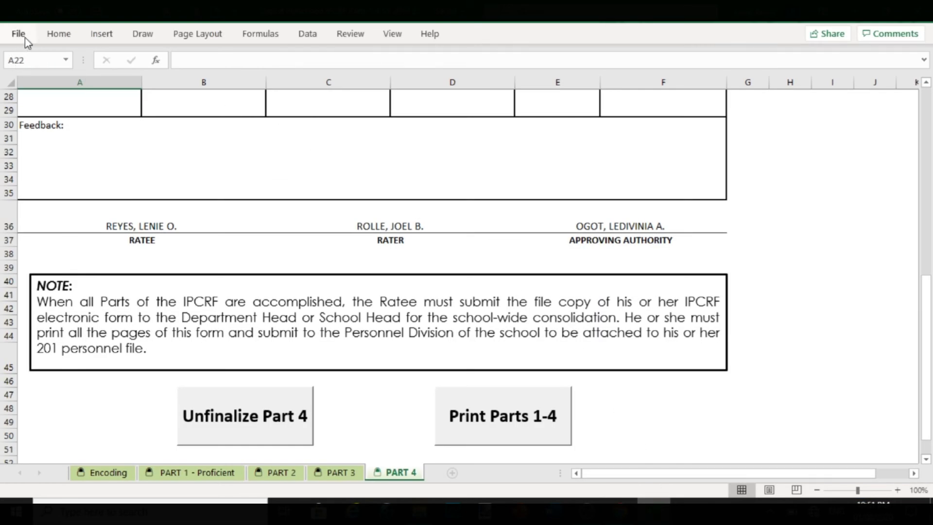
# - Save to Desktop as 'DepEd Prescribed IPCRF Parts 1-4 SY 2019-2020-ELEM-' plus the teacher's surname and first name
pyautogui.click(24, 37)
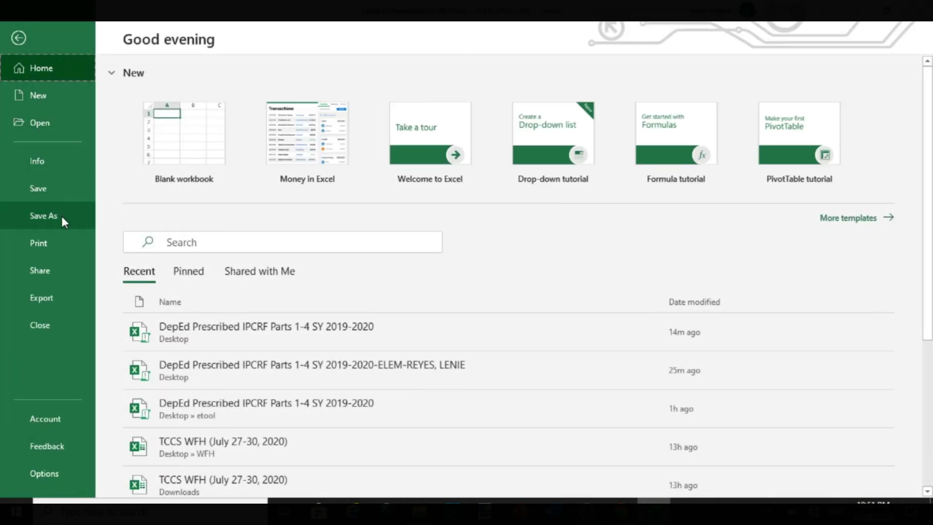
pyautogui.click(92, 220)
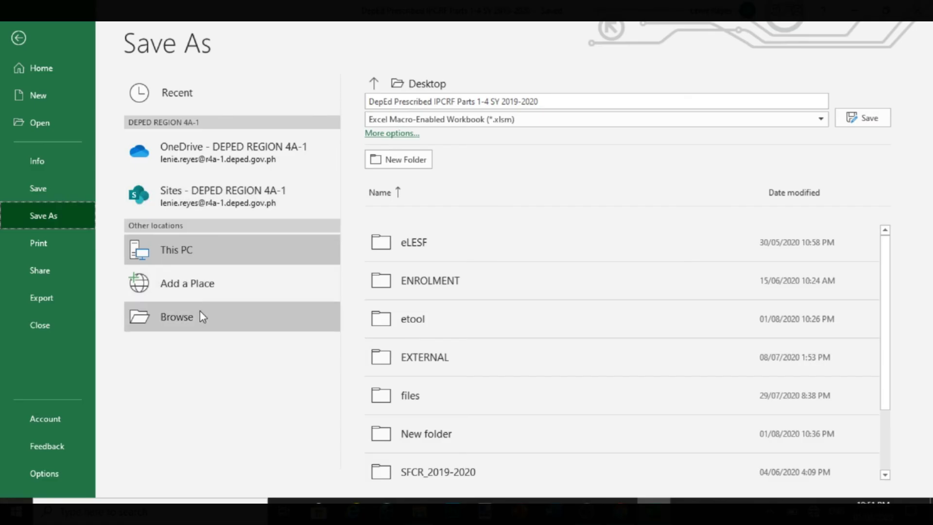
pyautogui.click(235, 307)
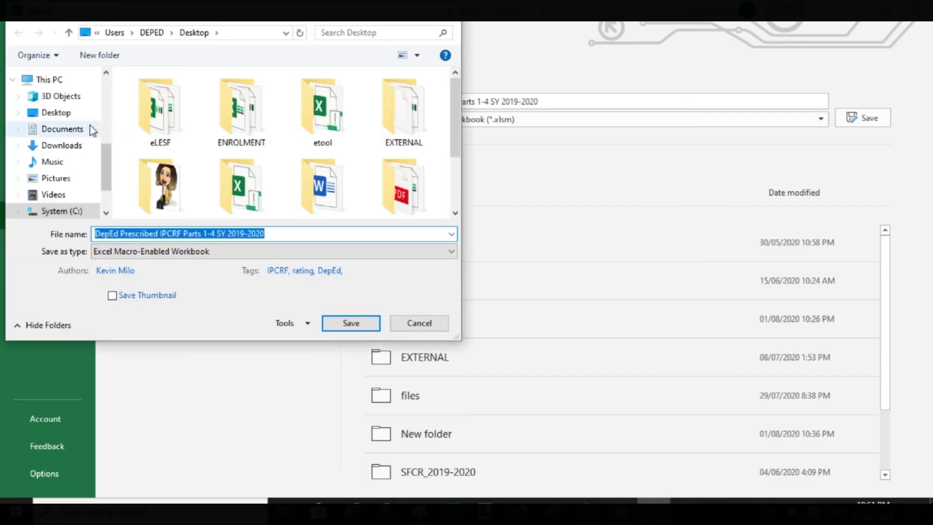
pyautogui.click(72, 117)
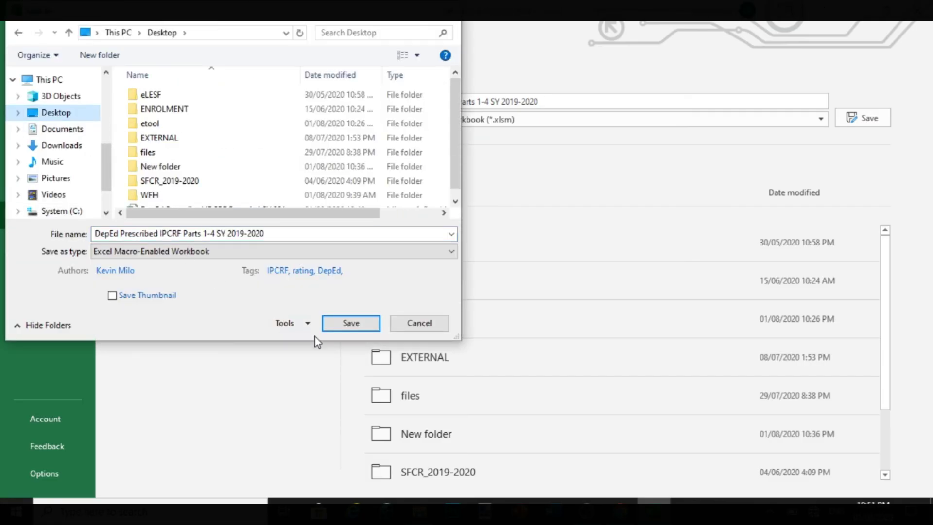
pyautogui.click(300, 235)
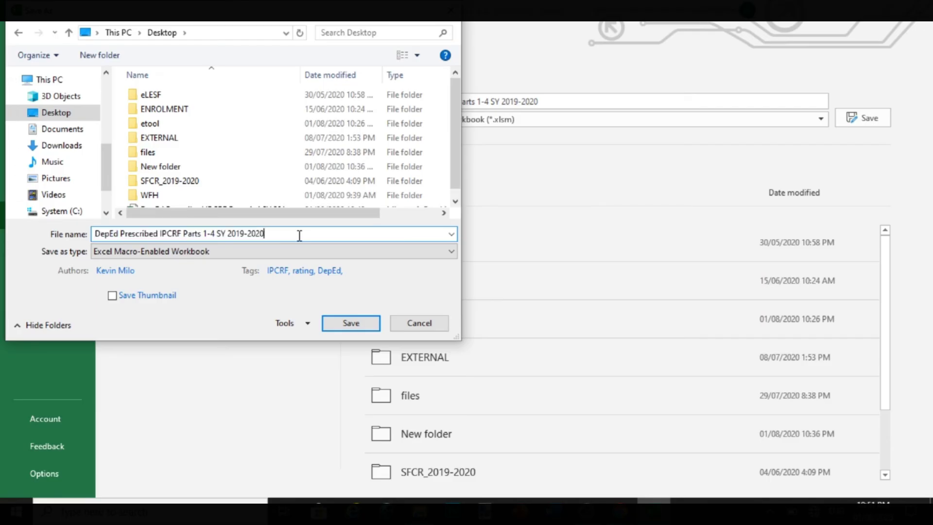
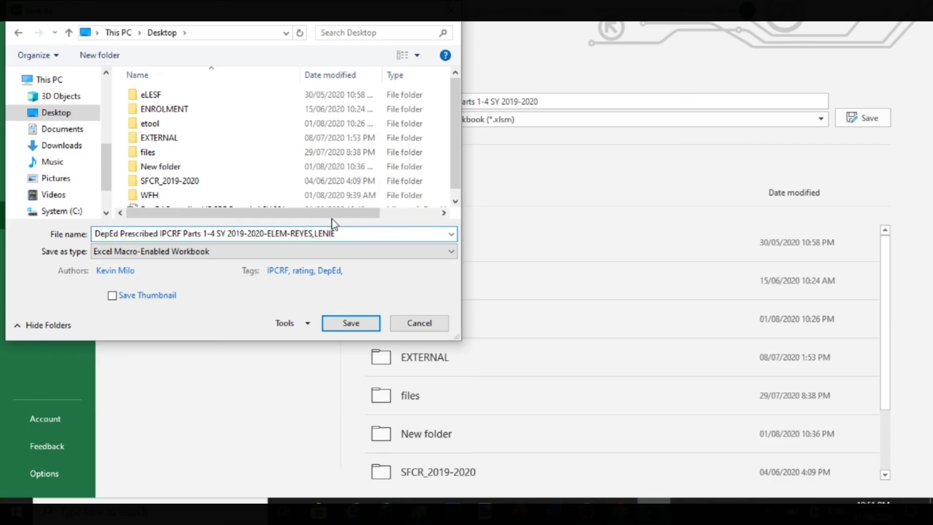
pyautogui.click(349, 323)
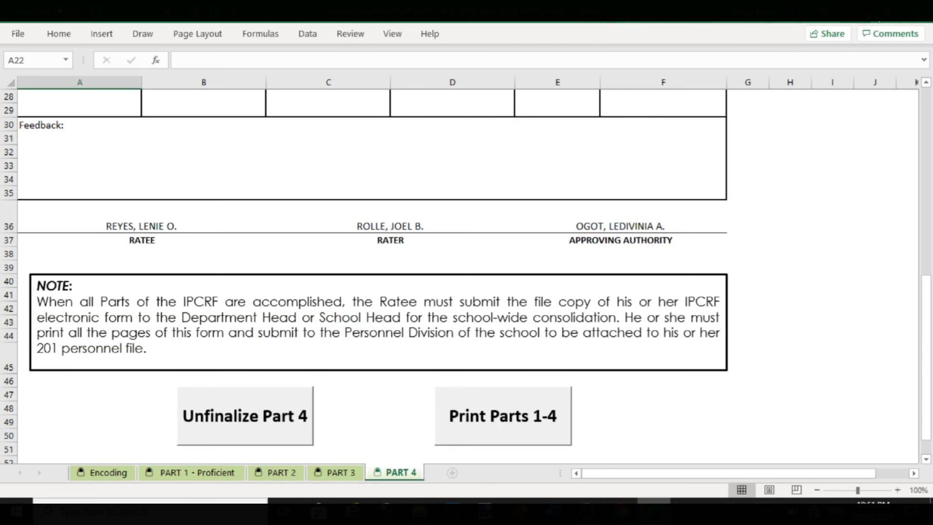
# - Minimize the Excel window and open the DepEd Prescribed IPCRF workbook from the desktop
pyautogui.click(917, 11)
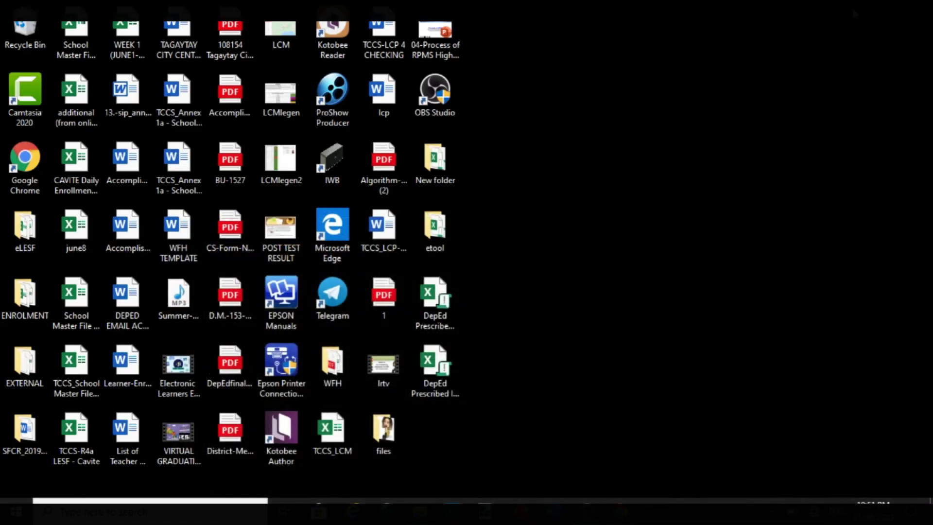
pyautogui.click(445, 386)
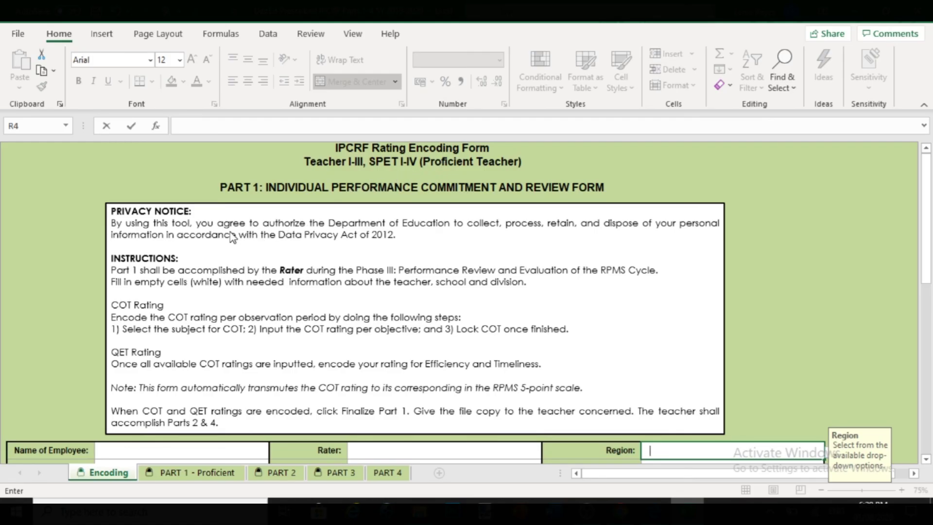
# - Choose Master Teacher I from the Position dropdown in cell D5 of the Encoding sheet
pyautogui.scroll(-6, 231, 239)
pyautogui.click(181, 166)
pyautogui.click(275, 168)
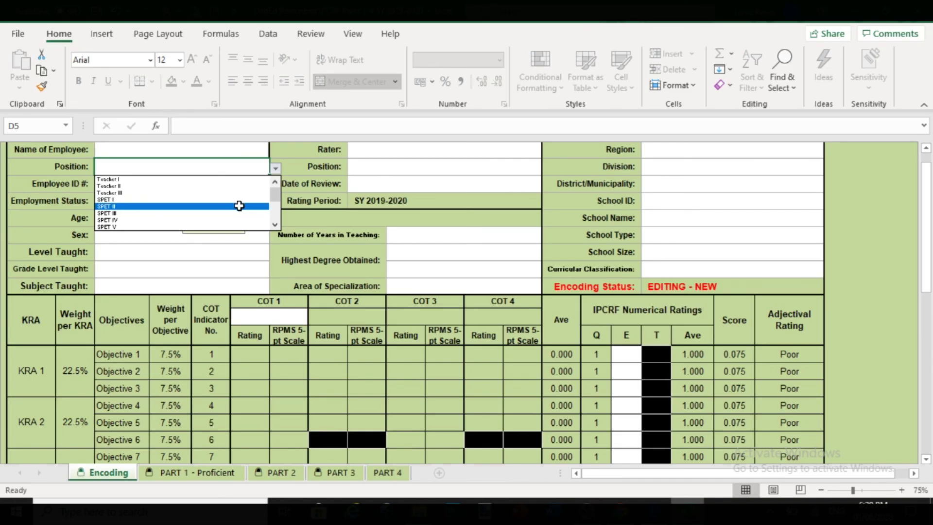
pyautogui.click(275, 224)
pyautogui.click(275, 225)
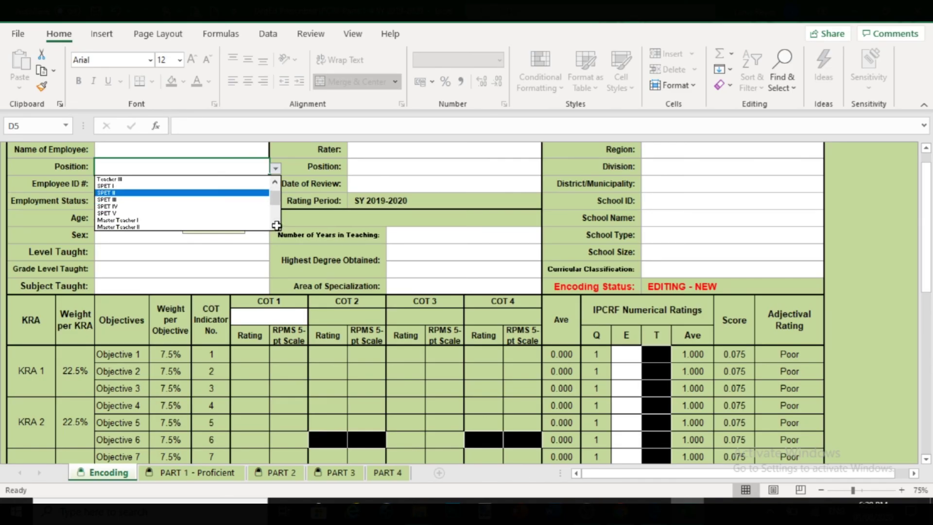
pyautogui.click(227, 223)
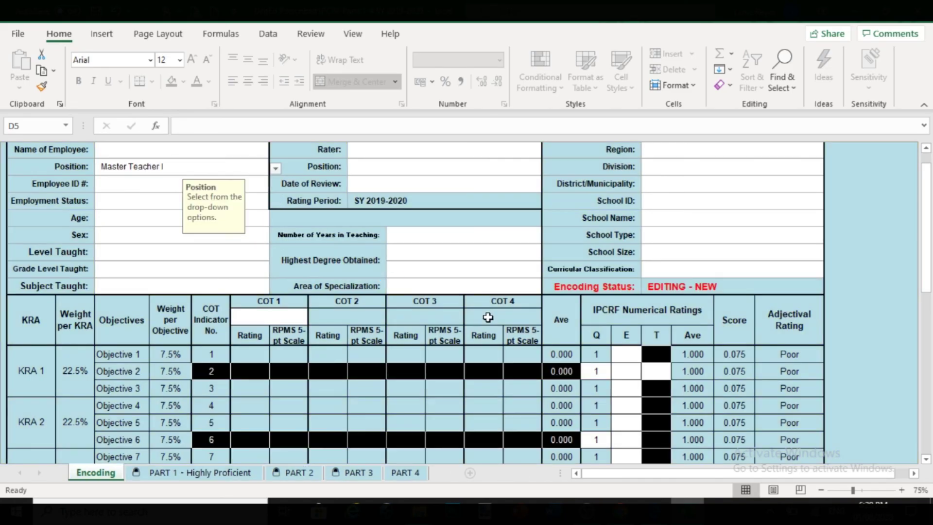